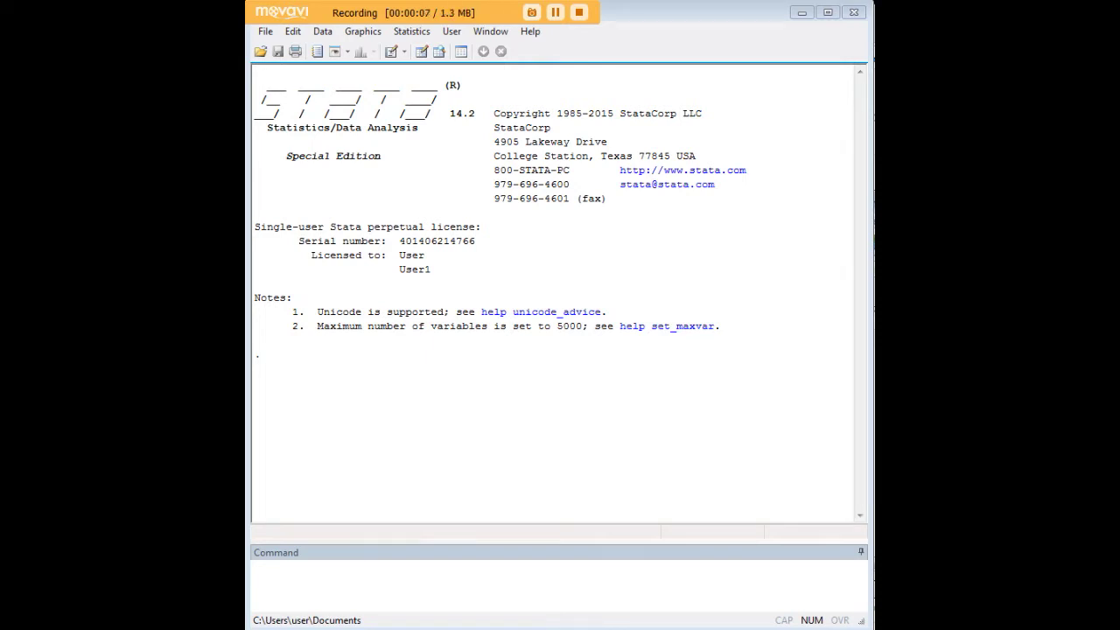
# Run ssc install metan, which reports the metan files already exist and are up to date.
pyautogui.click(744, 575)
pyautogui.write('ssc install metan')
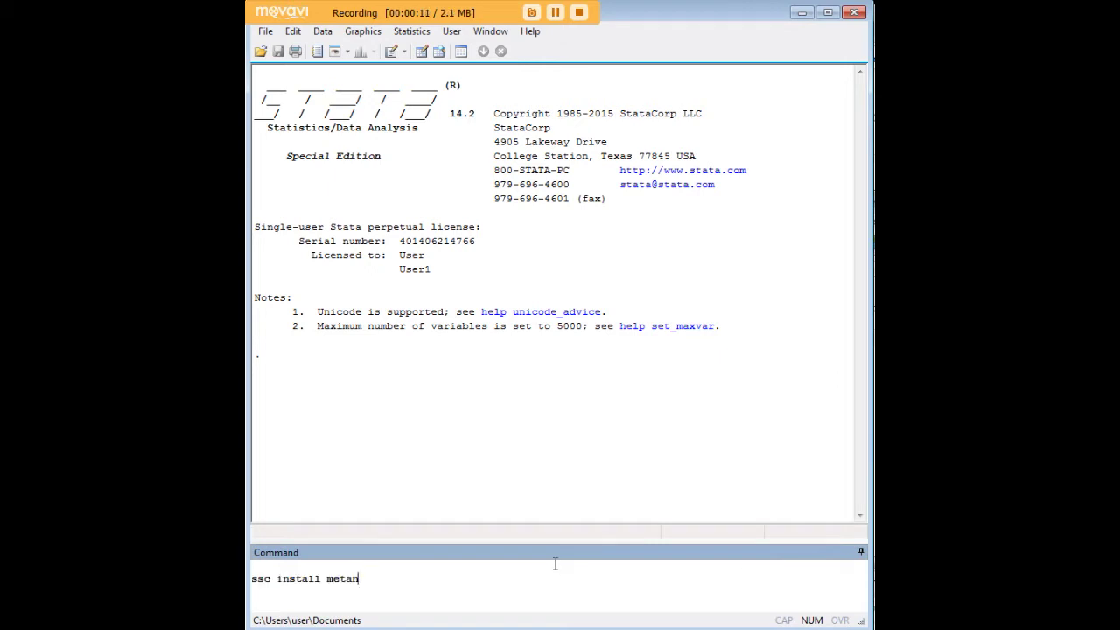
pyautogui.press('Delete')
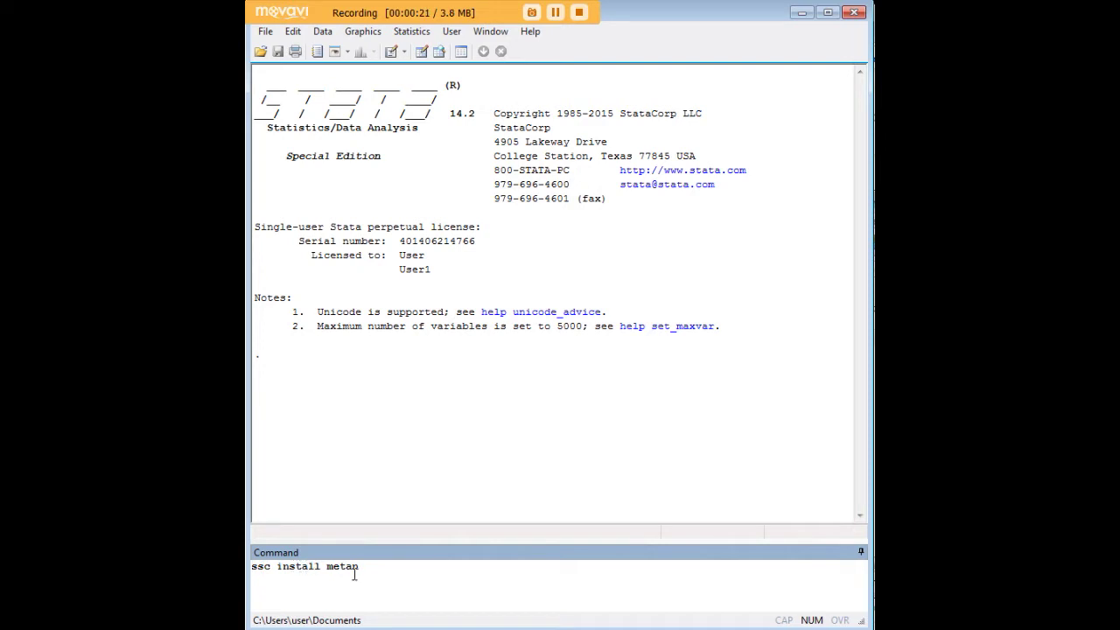
pyautogui.press('Return')
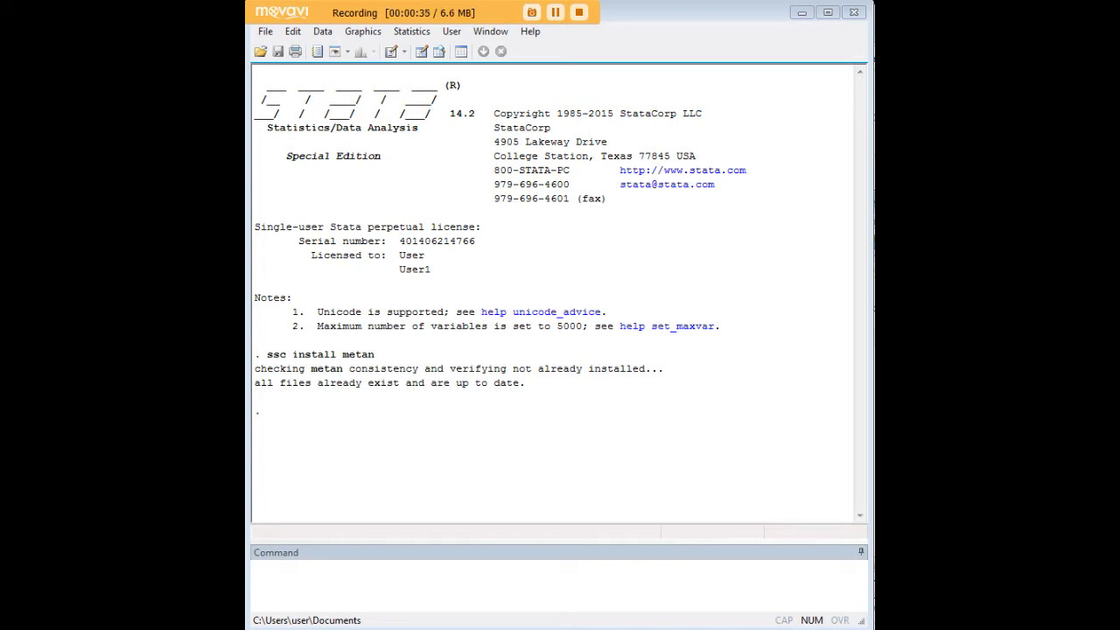
pyautogui.click(642, 572)
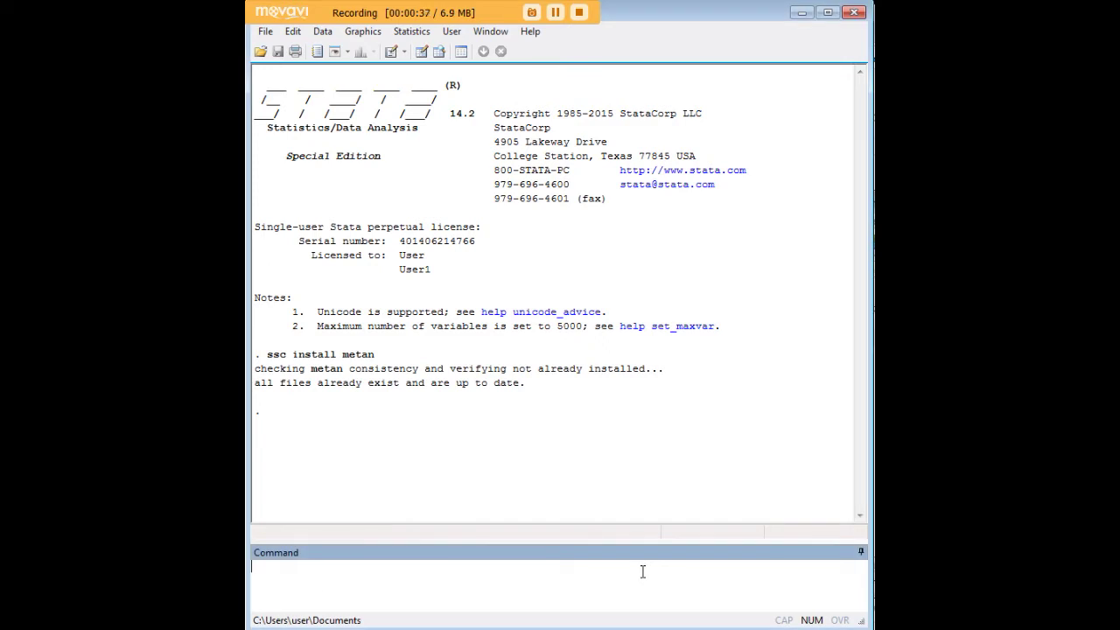
# Run set obs 13 and generate variables or, lci and uci, each initialised to 0.
pyautogui.write('set obs 13 gen or = 0 gen lci = 0 gen uci = 0')
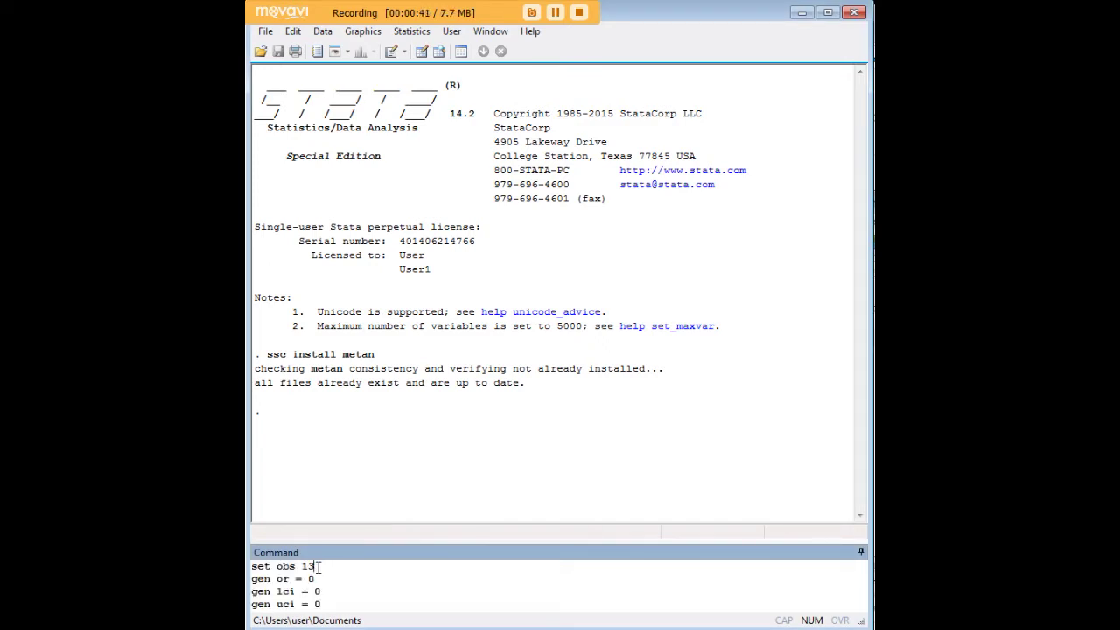
pyautogui.moveTo(317, 566); pyautogui.dragTo(251, 567)
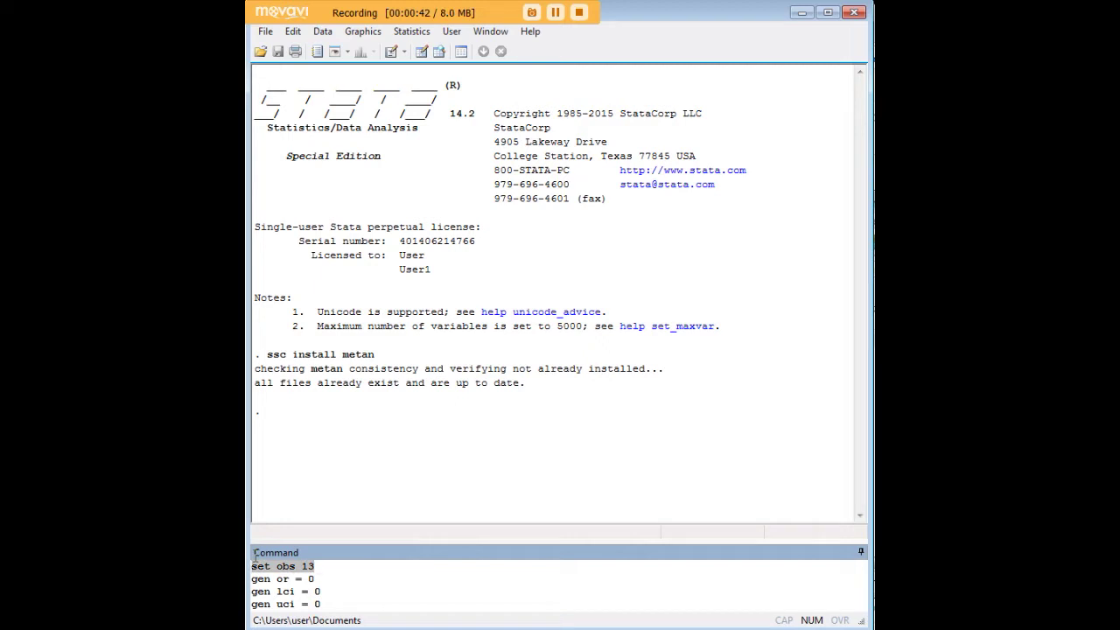
pyautogui.click(310, 567)
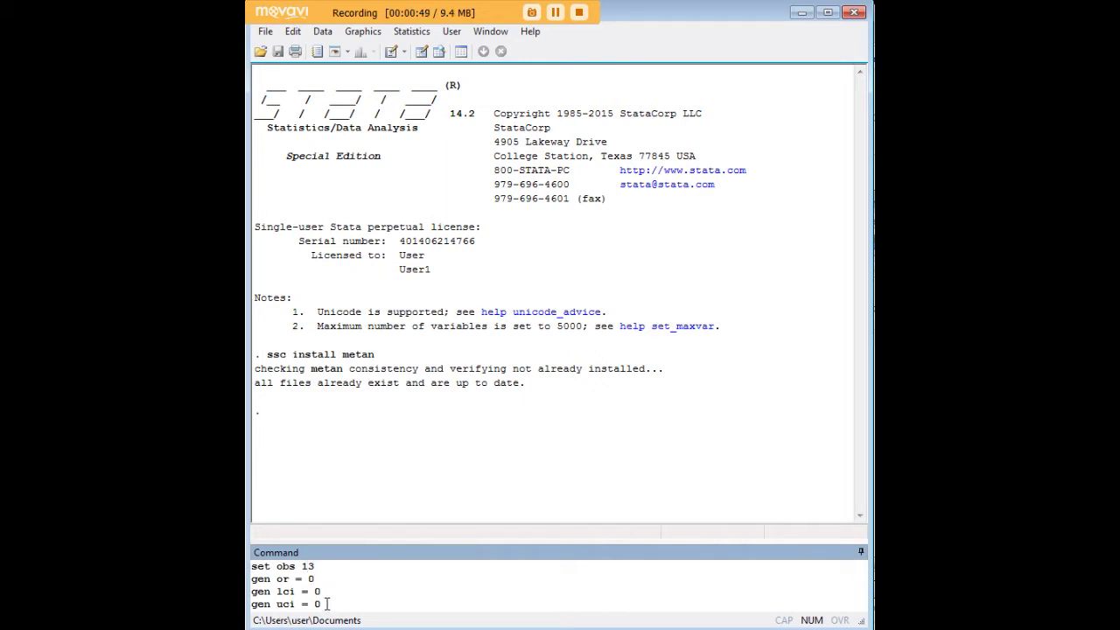
pyautogui.moveTo(323, 605); pyautogui.dragTo(252, 579)
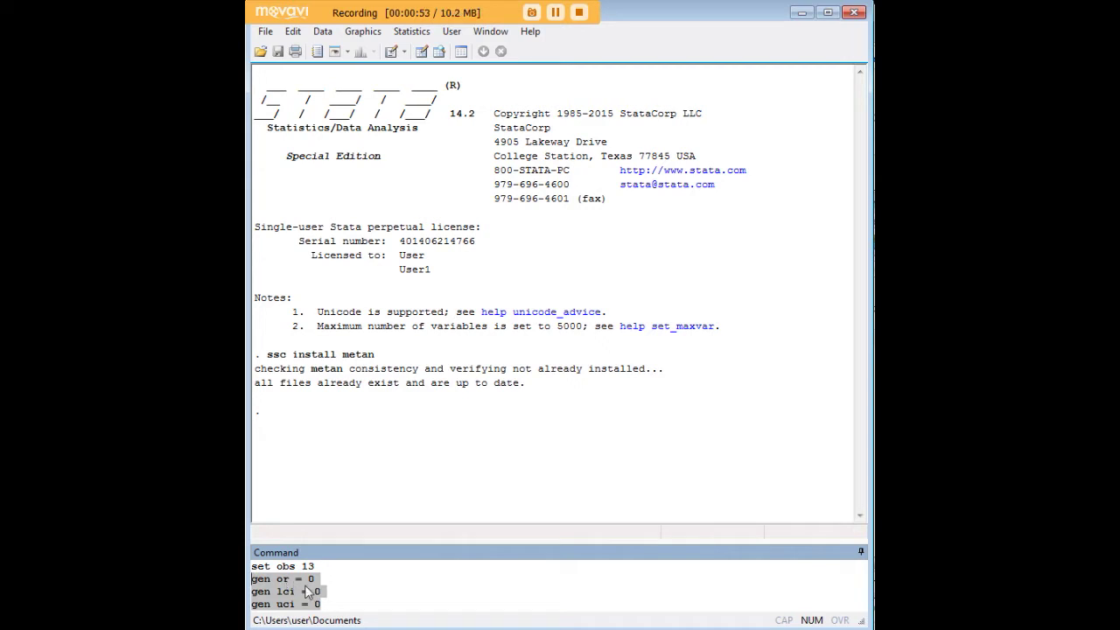
pyautogui.click(289, 579)
pyautogui.moveTo(290, 579); pyautogui.dragTo(276, 579)
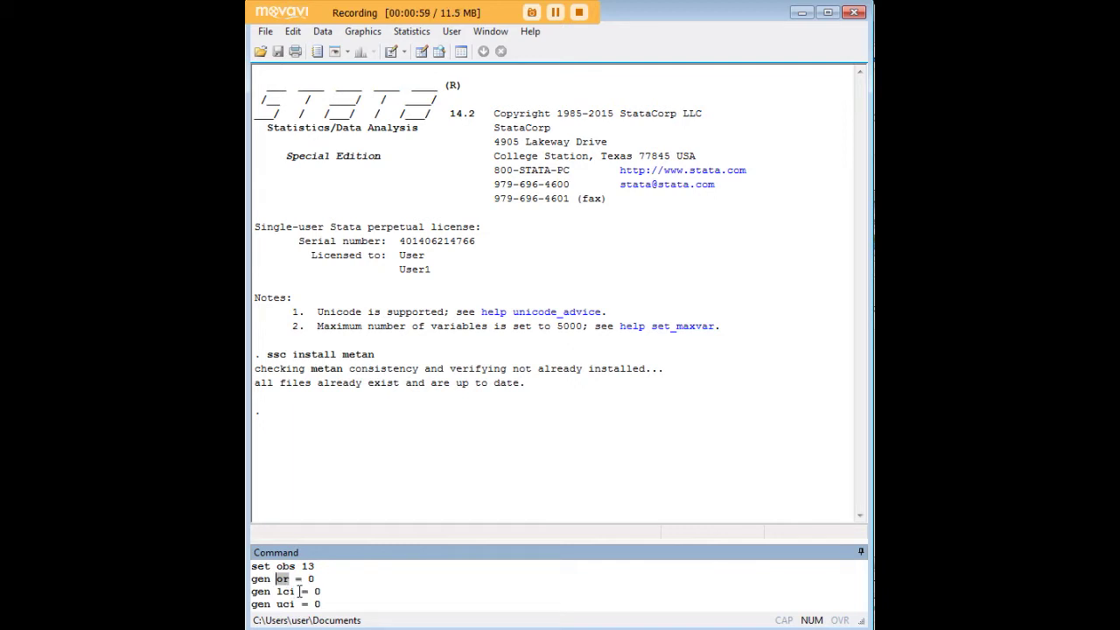
pyautogui.moveTo(295, 593); pyautogui.dragTo(276, 593)
pyautogui.moveTo(299, 606); pyautogui.dragTo(276, 605)
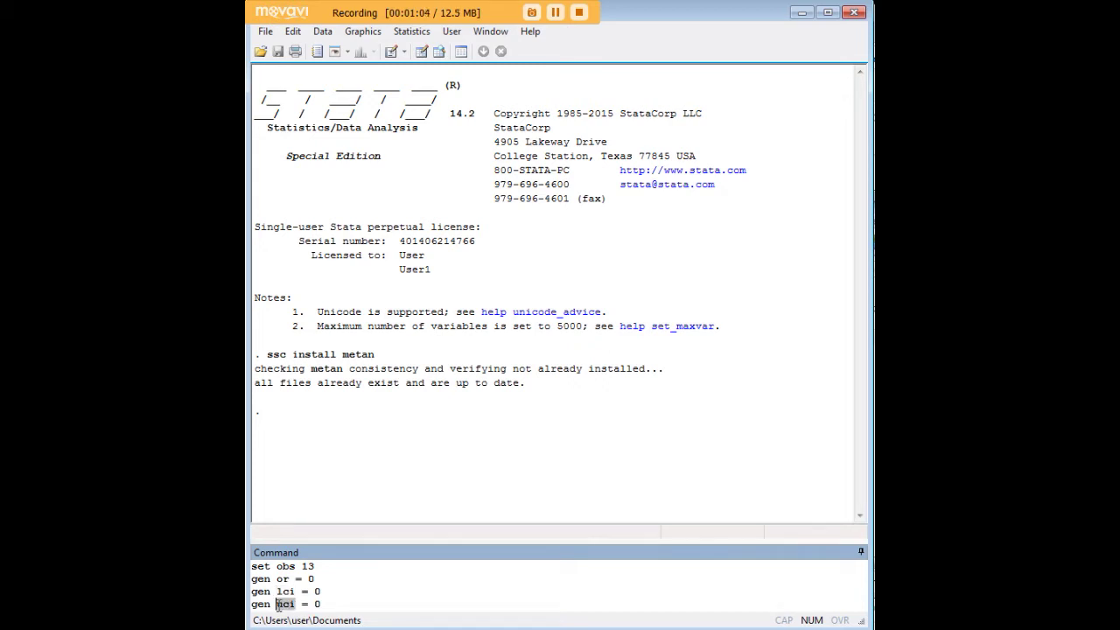
pyautogui.click(346, 605)
pyautogui.press('Return')
# Open the Data Editor with edit to review the 13 zero-filled rows, then close it.
pyautogui.write('edit')
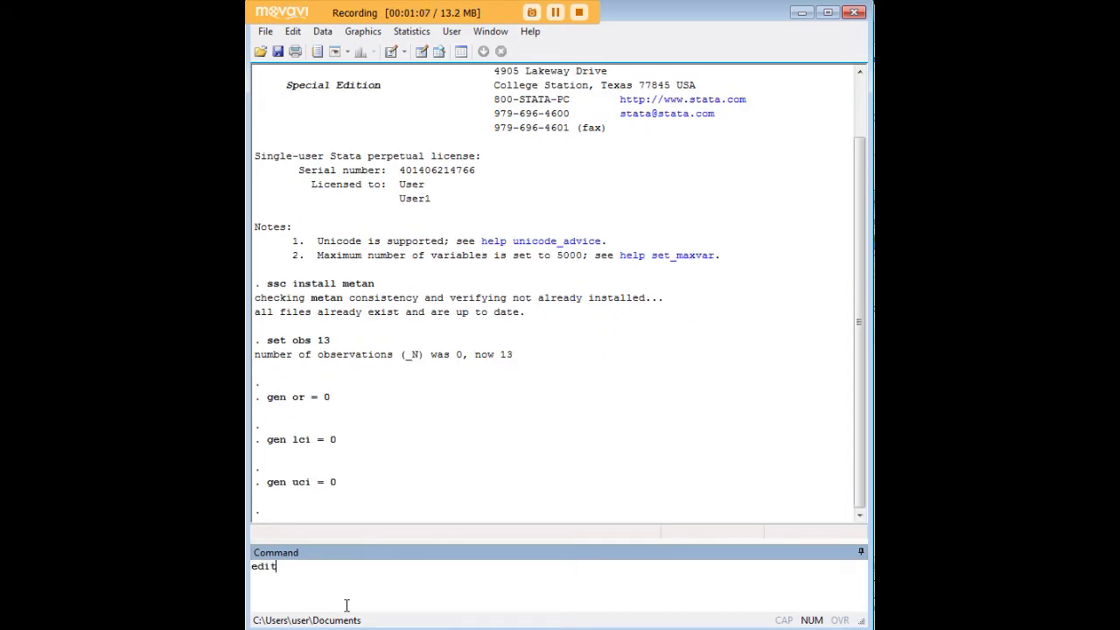
pyautogui.press('Return')
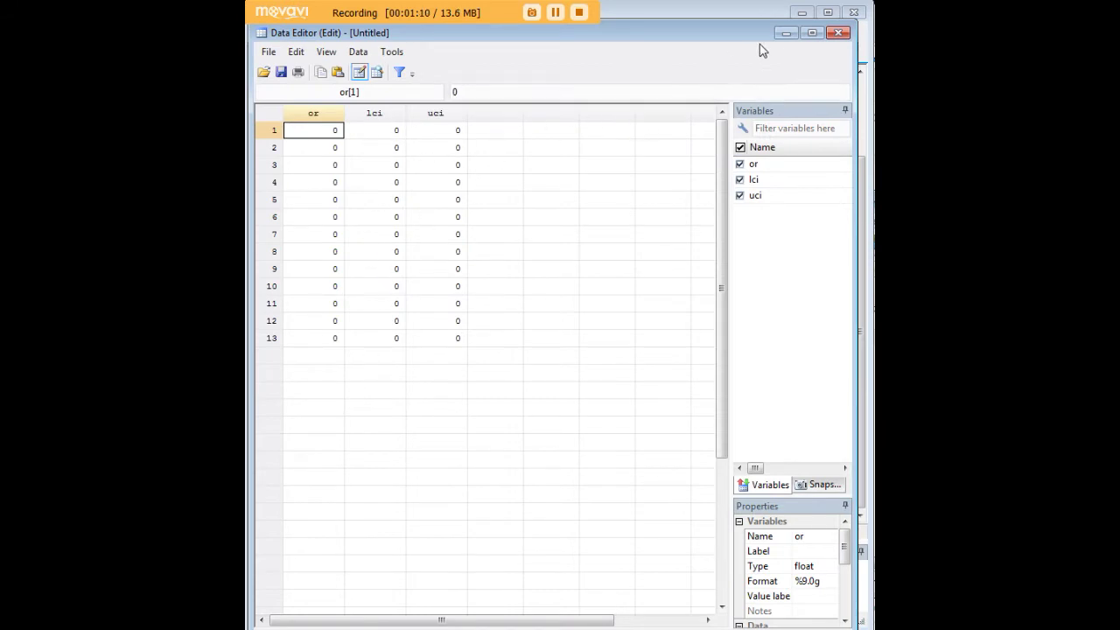
pyautogui.hotkey('alt', 'F4')
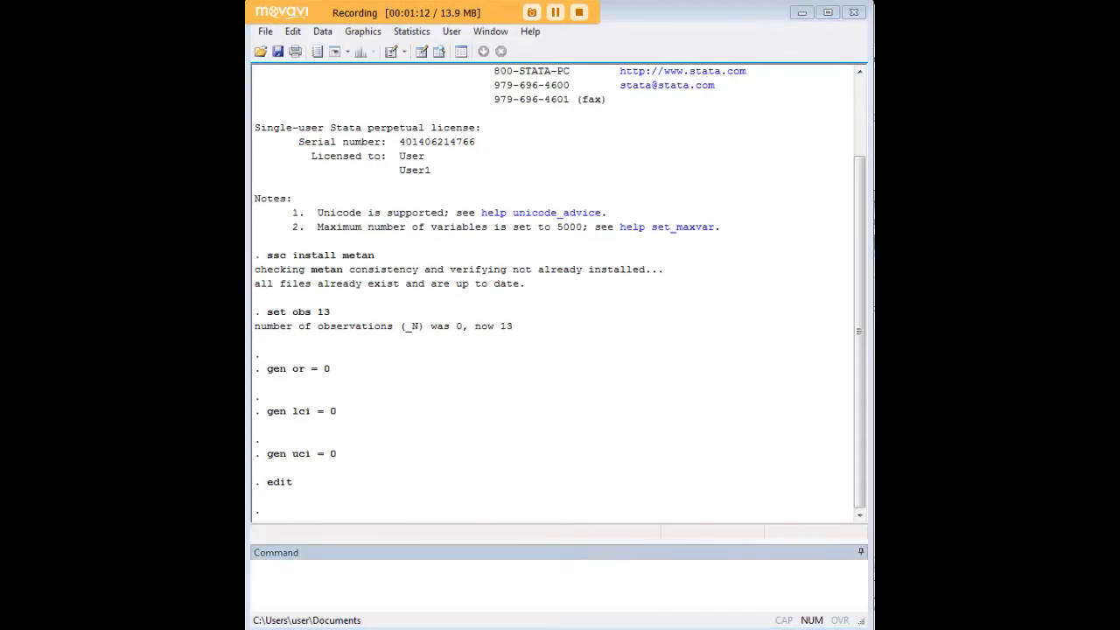
pyautogui.click(372, 619)
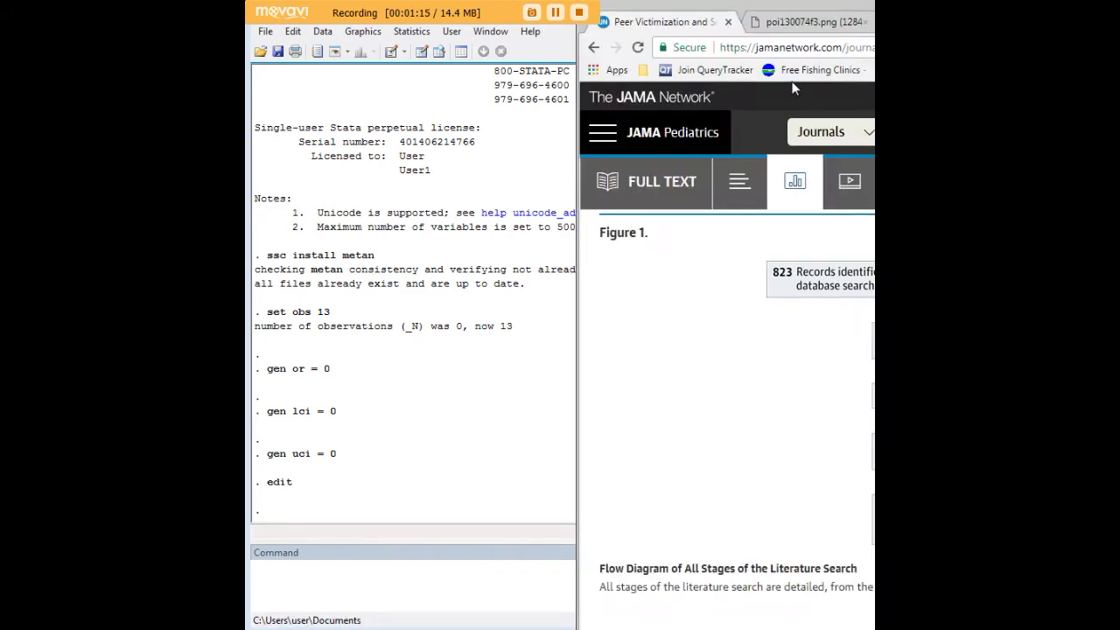
# View the JAMA article's full text and title, then its forest plot image of 13 study odds ratios.
pyautogui.moveTo(1029, 14); pyautogui.dragTo(713, 39)
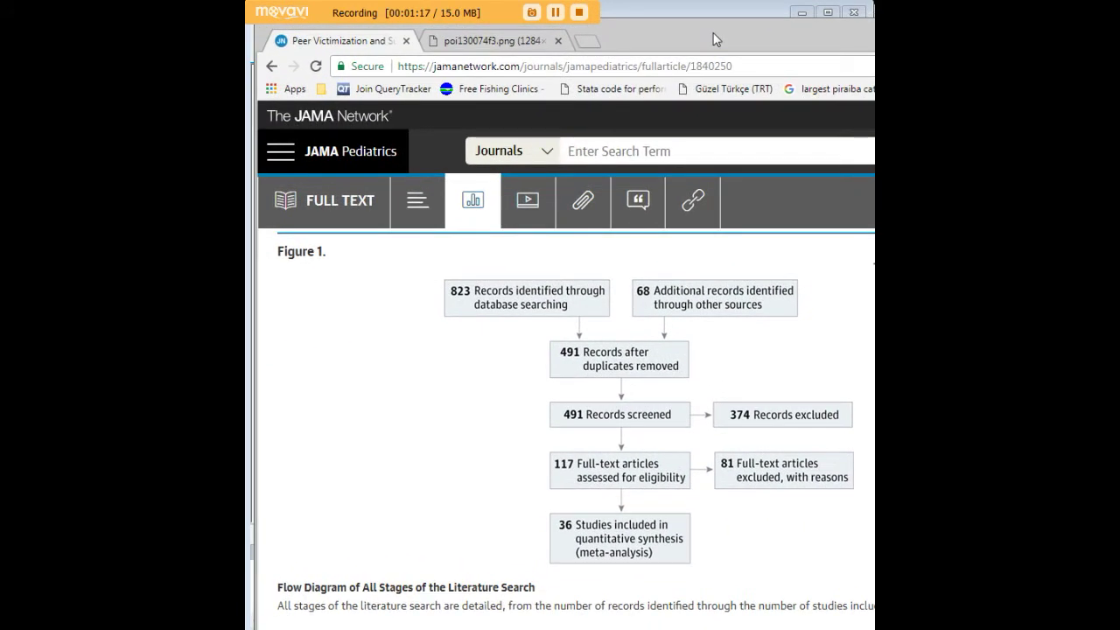
pyautogui.click(355, 205)
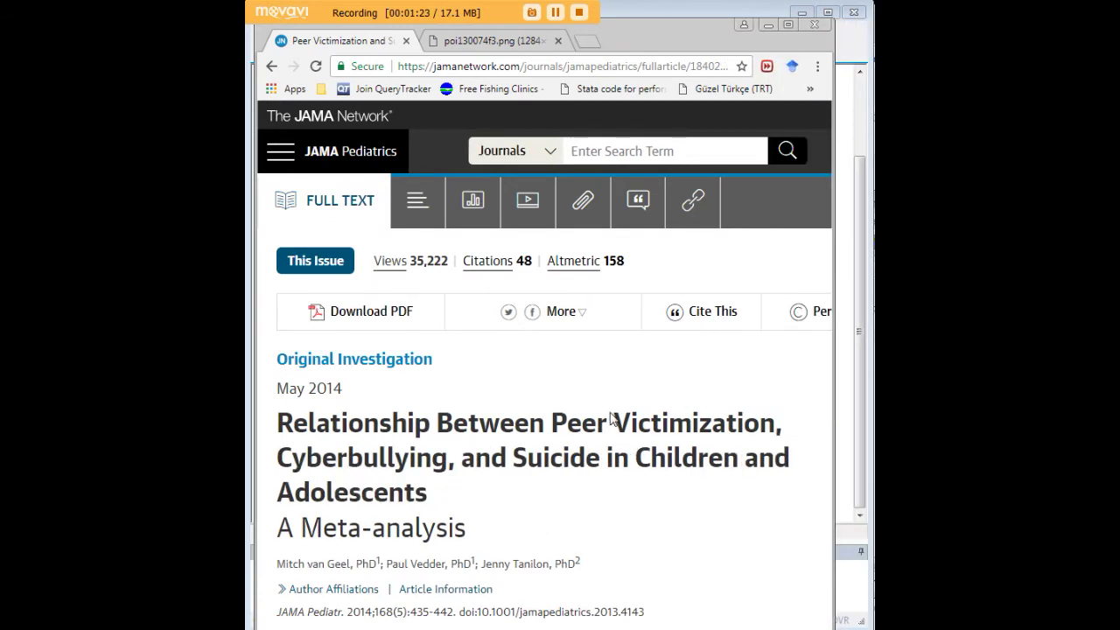
pyautogui.moveTo(267, 400); pyautogui.dragTo(418, 457)
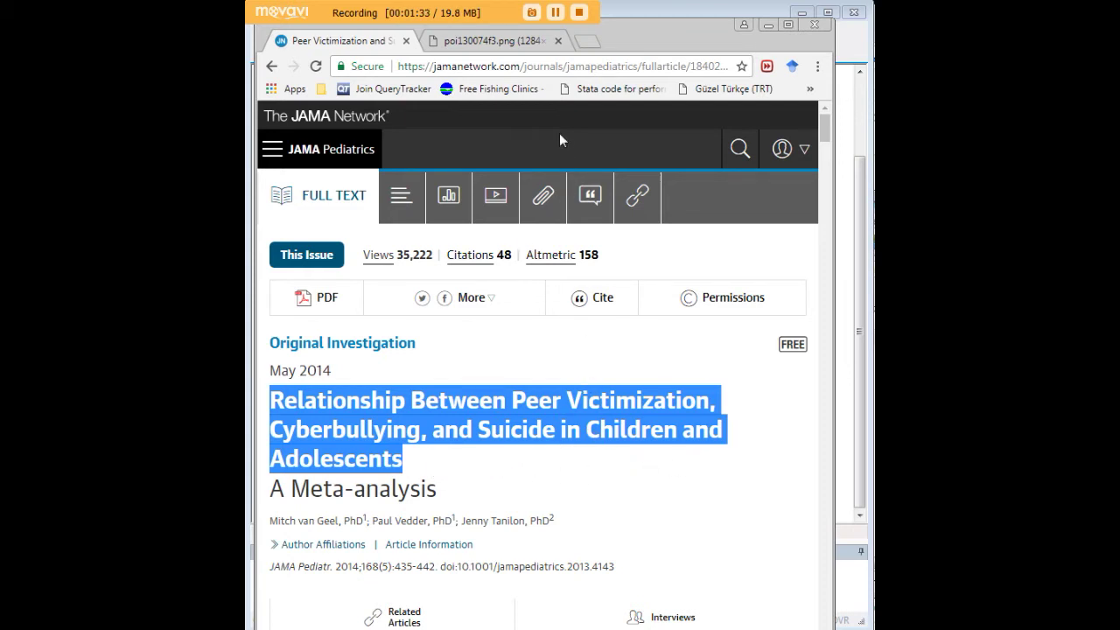
pyautogui.click(494, 40)
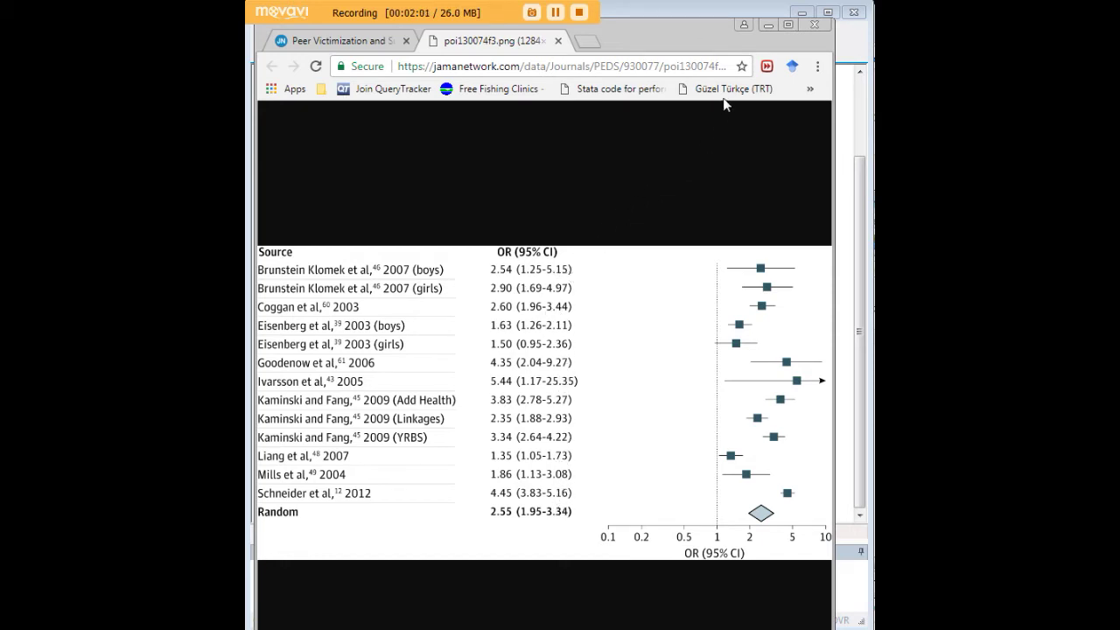
pyautogui.click(765, 25)
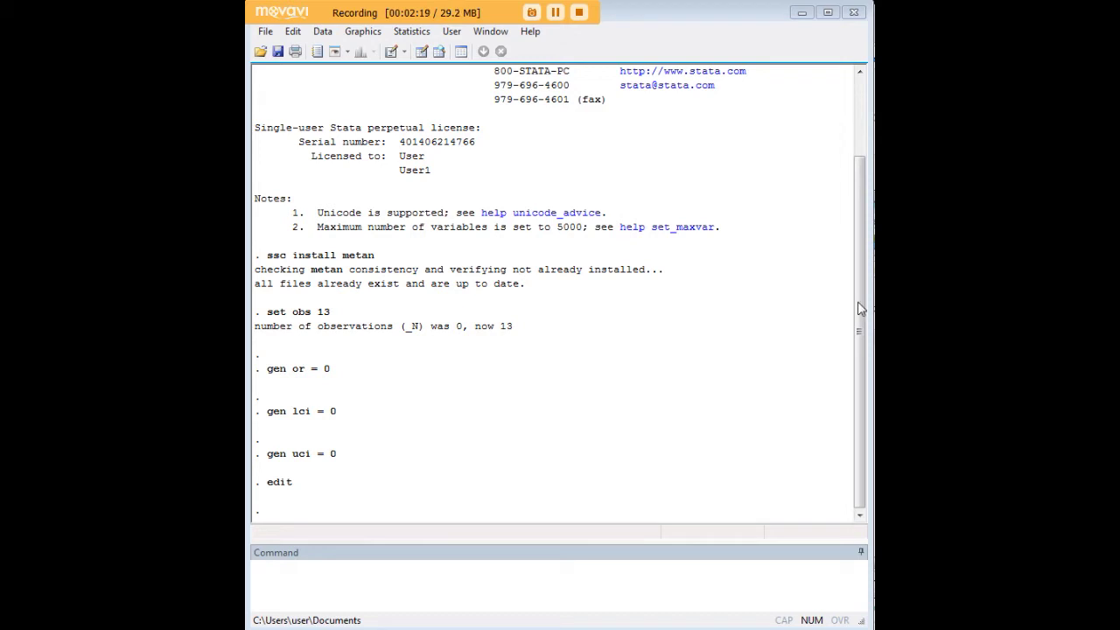
# Paste the 39 replace commands for or, lci and uci and enlarge the command area.
pyautogui.click(672, 573)
pyautogui.write('replace uci = 4.22 in 10/10 replace uci = 1.73 in 11/11 replace uci = 3.08 in 12/12 replace uci = 5.16 in 13/13')
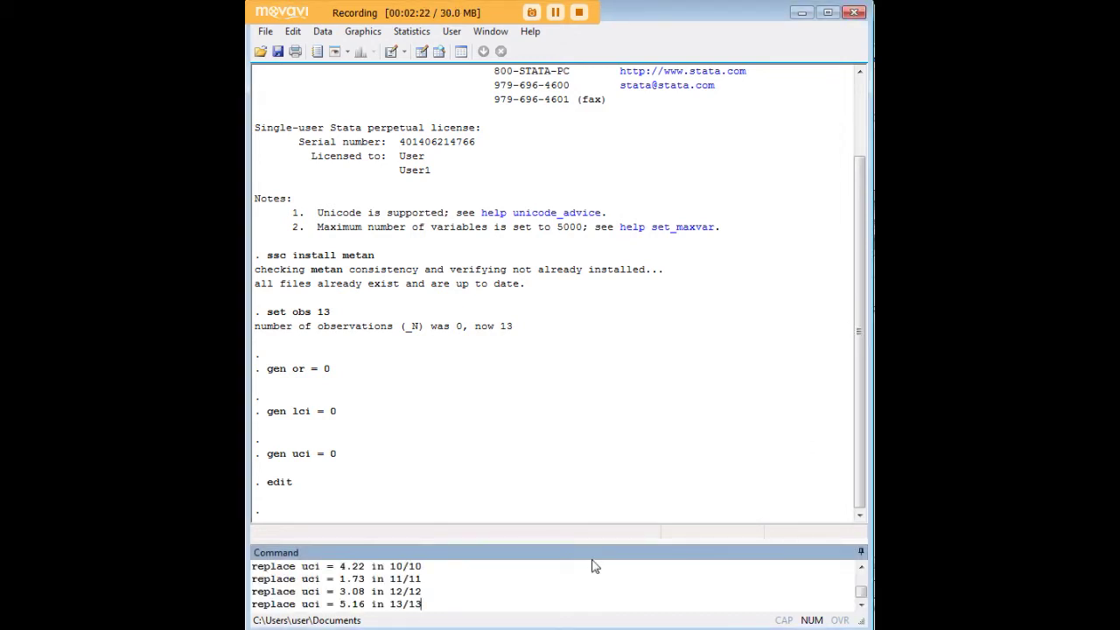
pyautogui.moveTo(597, 542); pyautogui.dragTo(630, 149)
pyautogui.scroll(2, 464, 270)
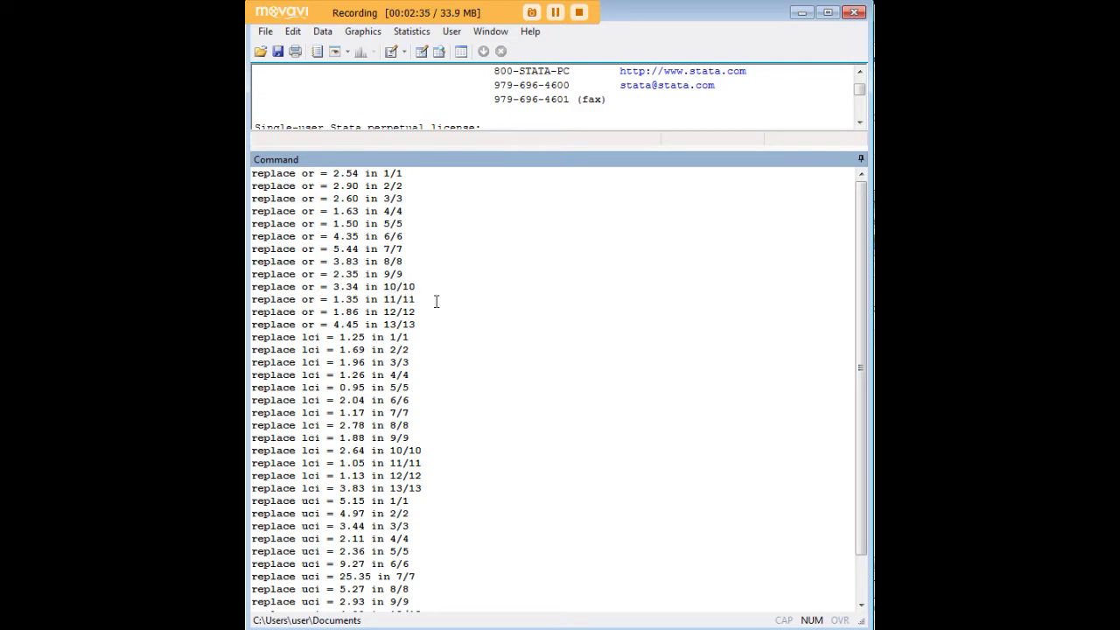
# Compare the thirteen replace or values against the article's forest plot image.
pyautogui.moveTo(425, 326); pyautogui.dragTo(251, 173)
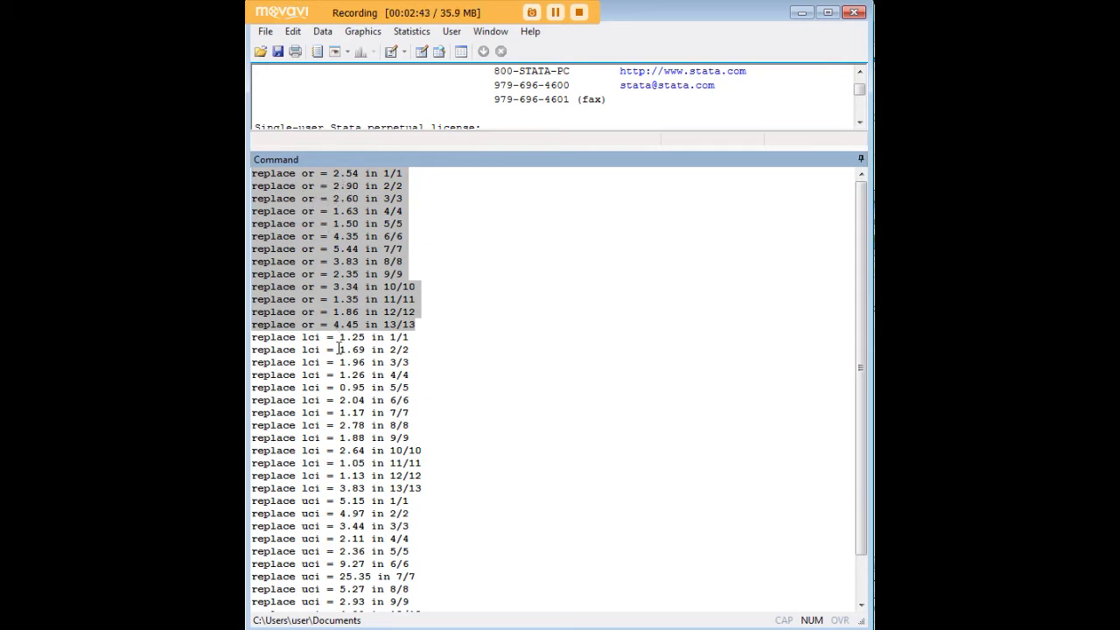
pyautogui.moveTo(419, 628)
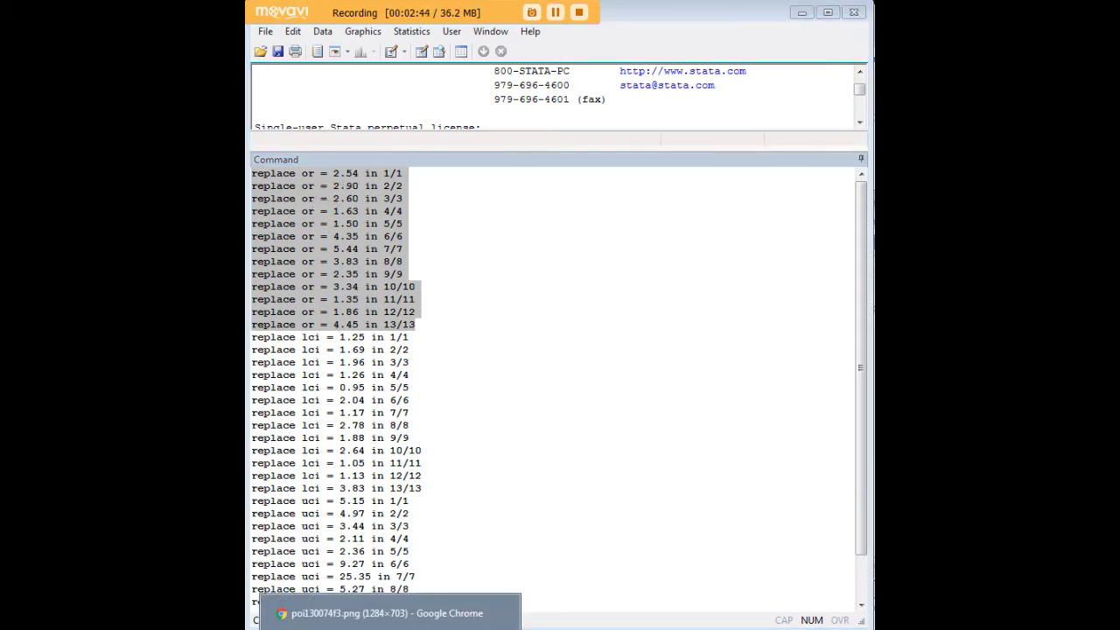
pyautogui.click(417, 614)
pyautogui.moveTo(636, 46); pyautogui.dragTo(621, 251)
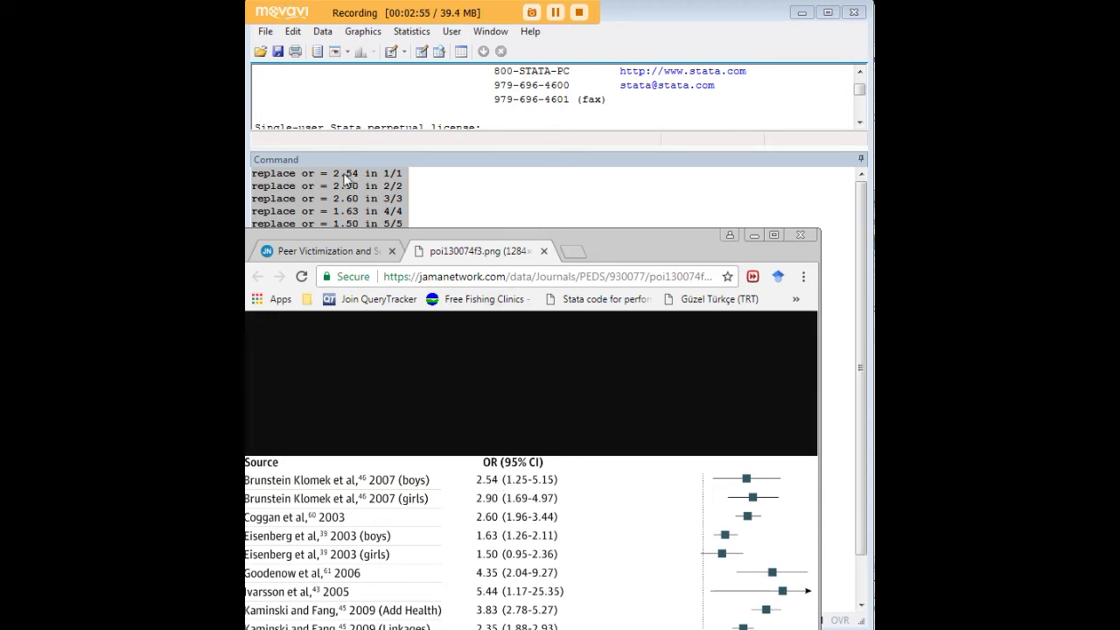
pyautogui.click(753, 235)
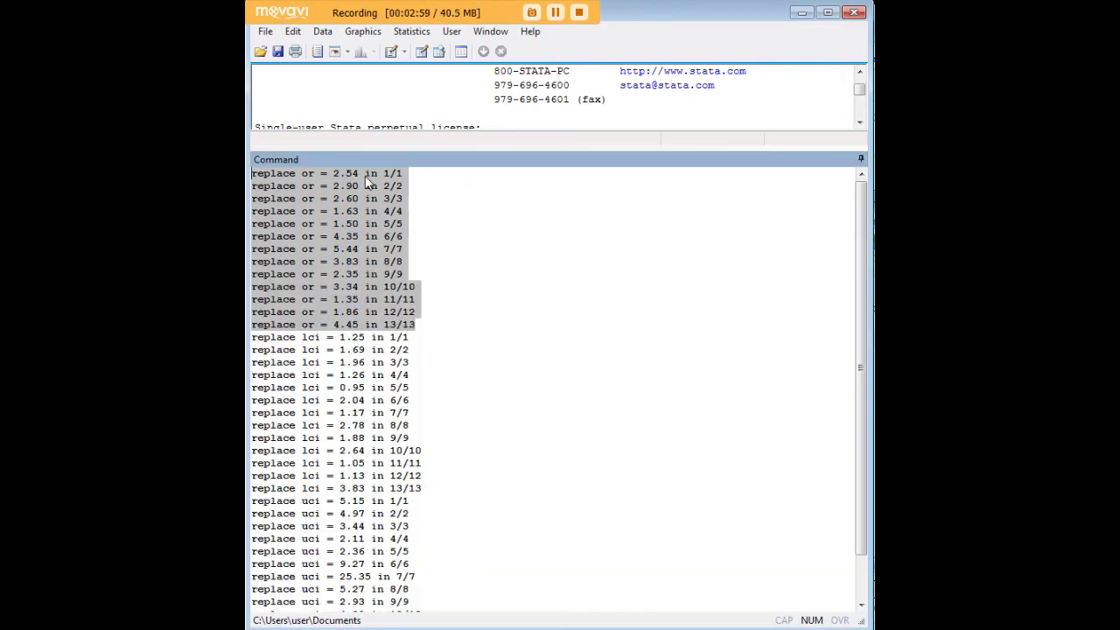
pyautogui.click(366, 177)
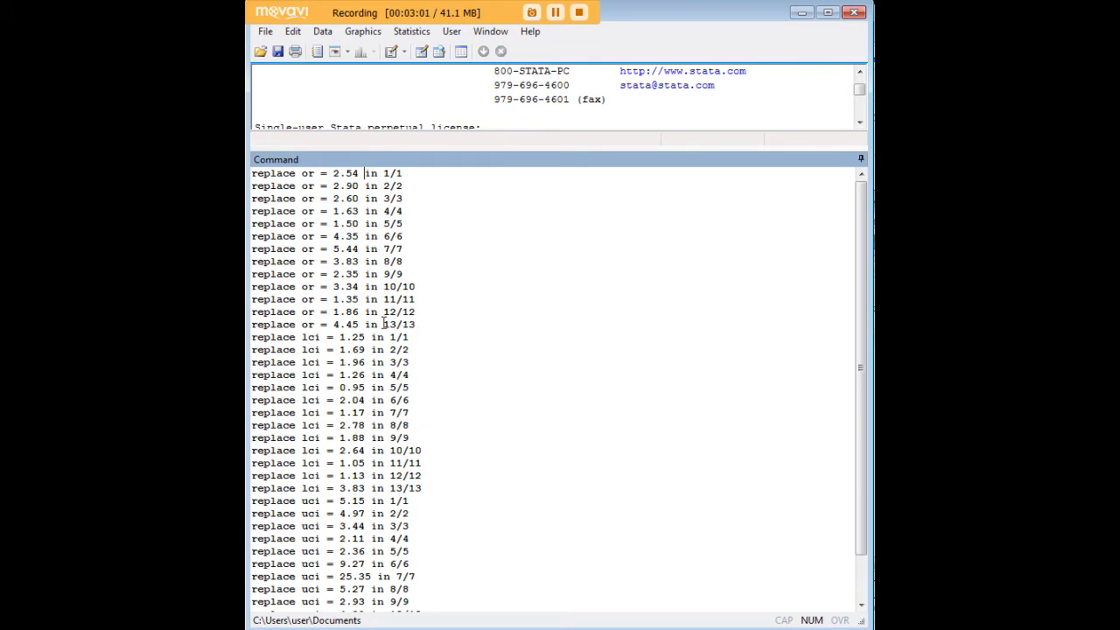
# Review the or and lci command blocks, then run all 39 replace commands.
pyautogui.moveTo(419, 325); pyautogui.dragTo(252, 173)
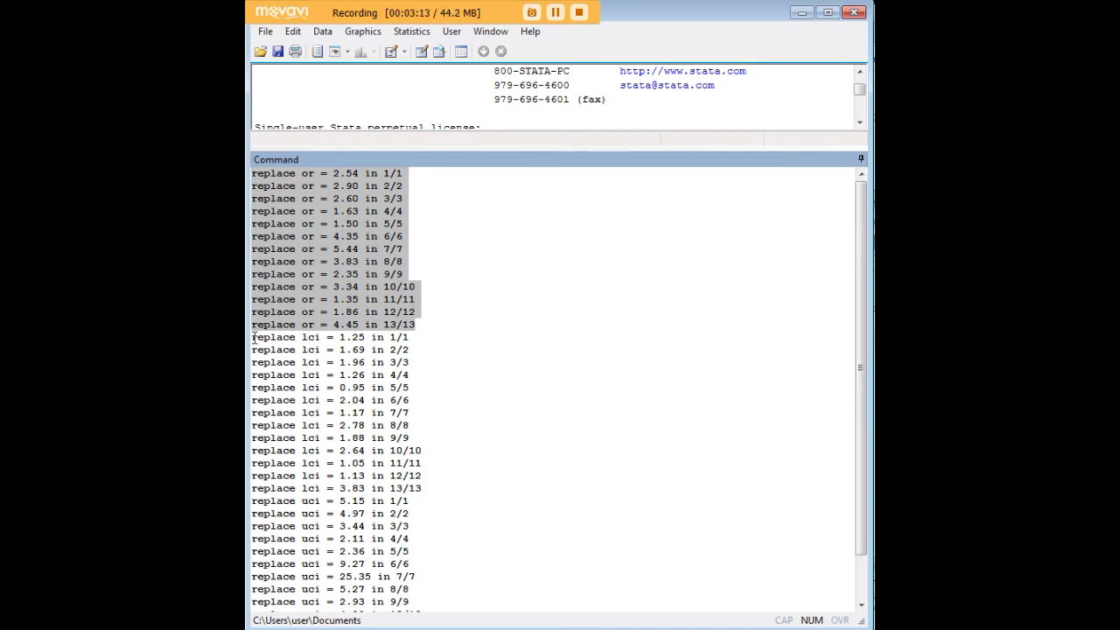
pyautogui.moveTo(253, 337); pyautogui.dragTo(430, 484)
pyautogui.scroll(-2, 460, 484)
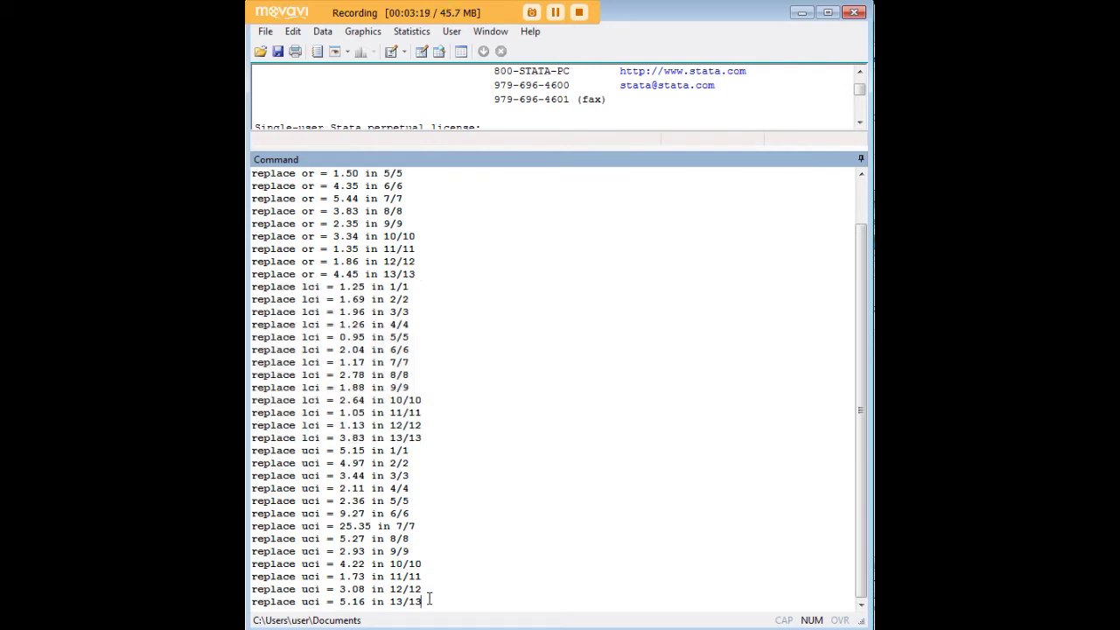
pyautogui.press('Return')
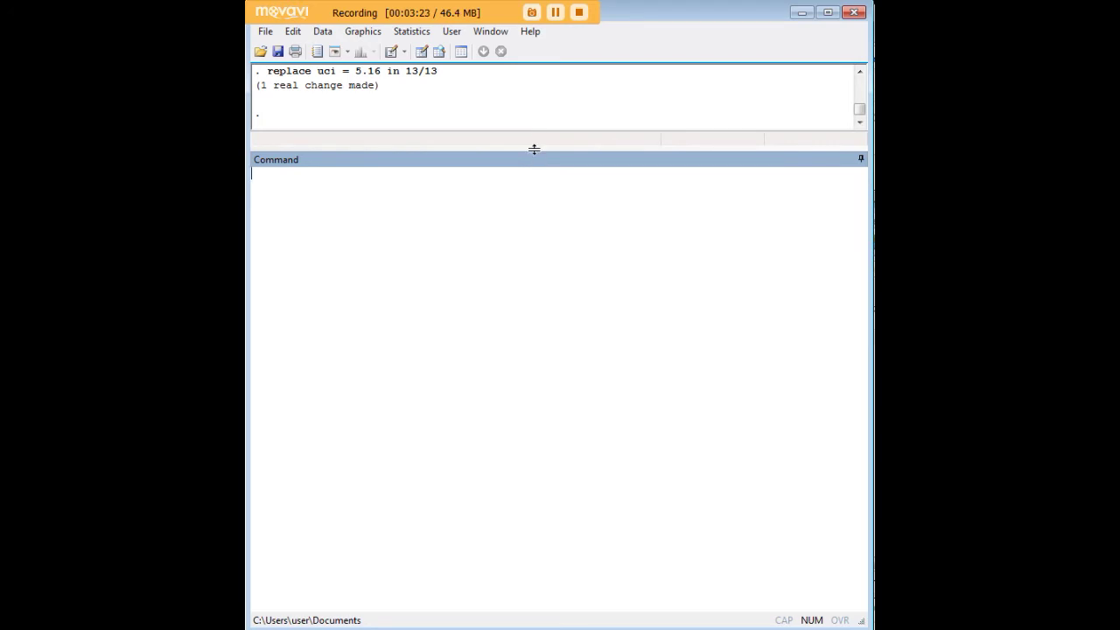
# Enlarge the results pane and confirm the 13 filled rows of or, lci and uci in the Data Editor.
pyautogui.moveTo(534, 147); pyautogui.dragTo(544, 557)
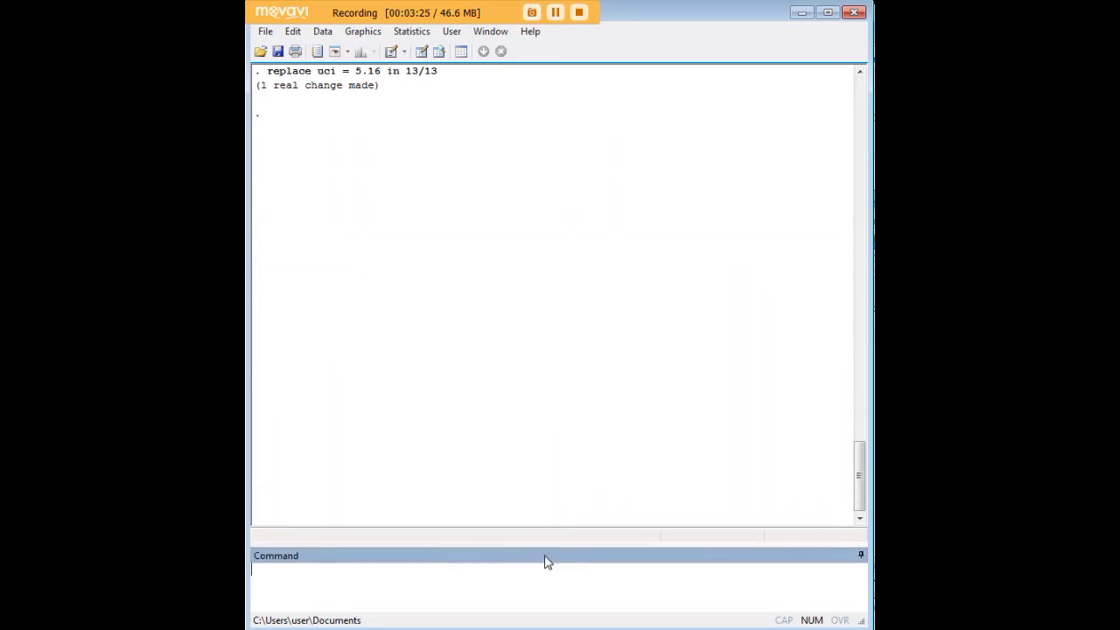
pyautogui.write('edit')
pyautogui.press('Return')
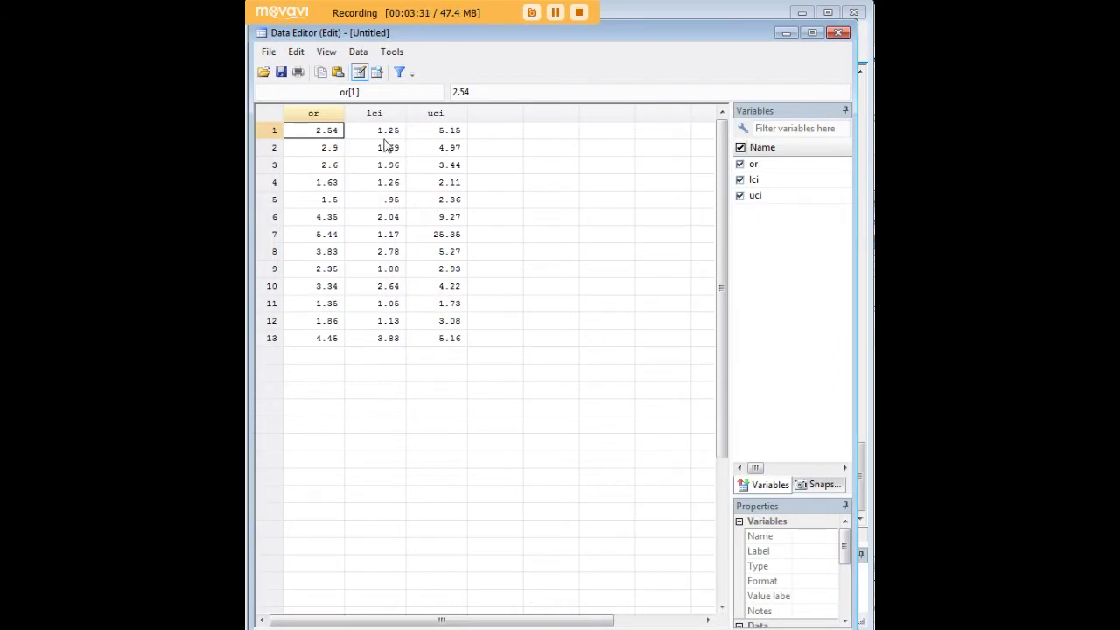
pyautogui.click(786, 33)
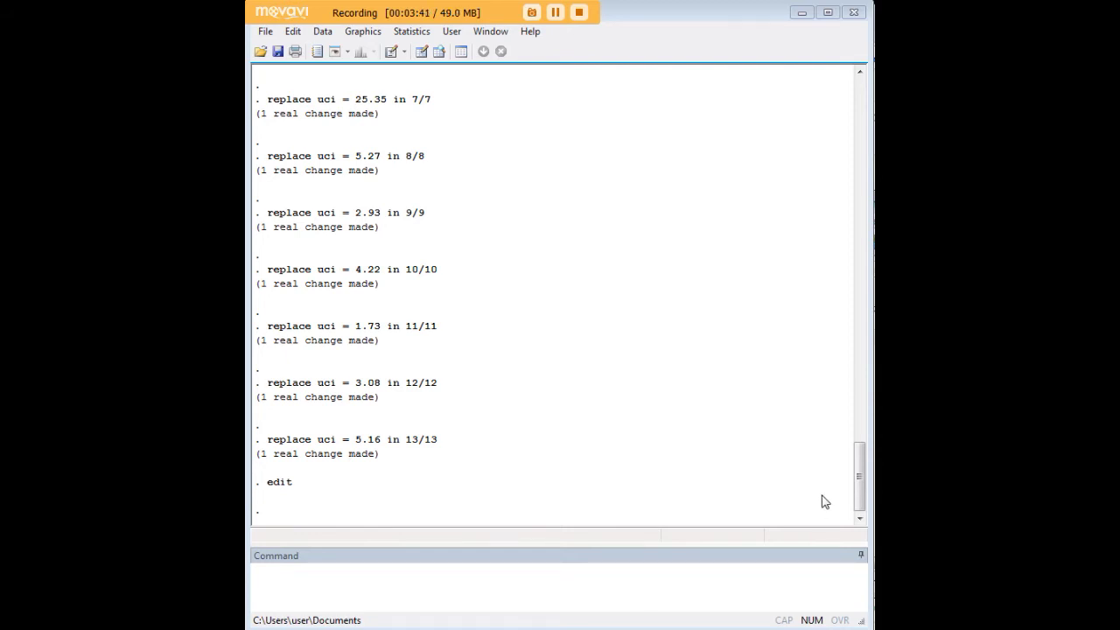
# Paste the gen ln(or), ln(lci), ln(uci) commands and the metan eform effect(OR) command.
pyautogui.click(657, 575)
pyautogui.write('gen lnor = ln(or) gen lnlci = ln(lci) gen lnuci = ln(uci) metan lnor lnlci lnuci, eform effect(OR)')
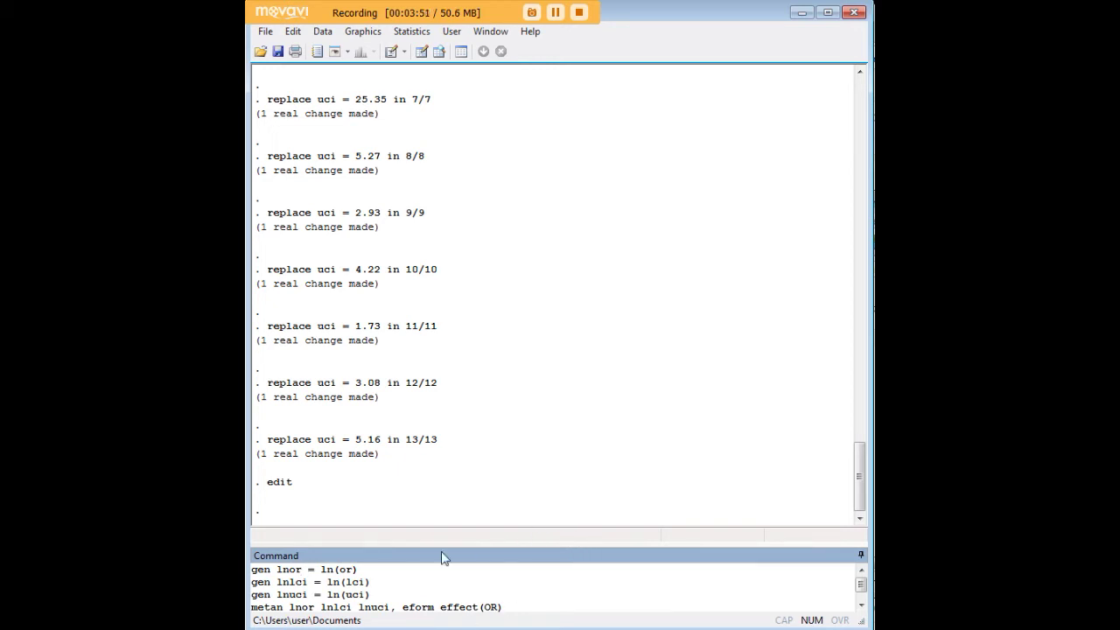
pyautogui.click(362, 569)
pyautogui.scroll(-1, 385, 570)
pyautogui.scroll(1, 429, 575)
# Review the log-transform and metan lines, then run them, giving pooled I-V ES 2.784.
pyautogui.doubleClick(344, 570)
pyautogui.doubleClick(356, 582)
pyautogui.doubleClick(348, 595)
pyautogui.click(309, 596)
pyautogui.moveTo(496, 606); pyautogui.dragTo(255, 596)
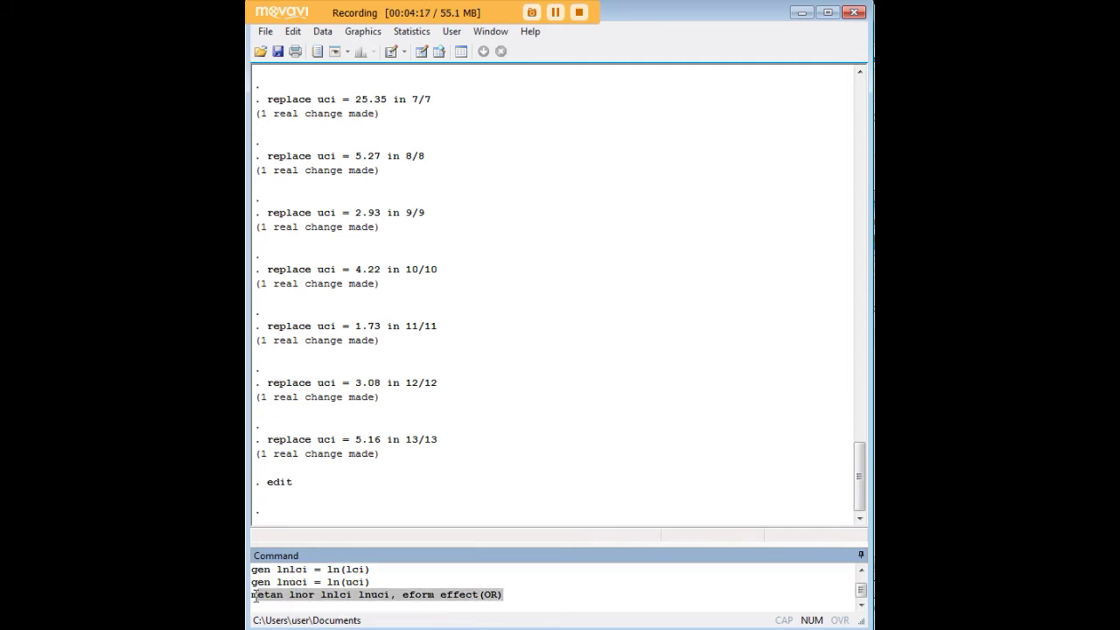
pyautogui.click(403, 595)
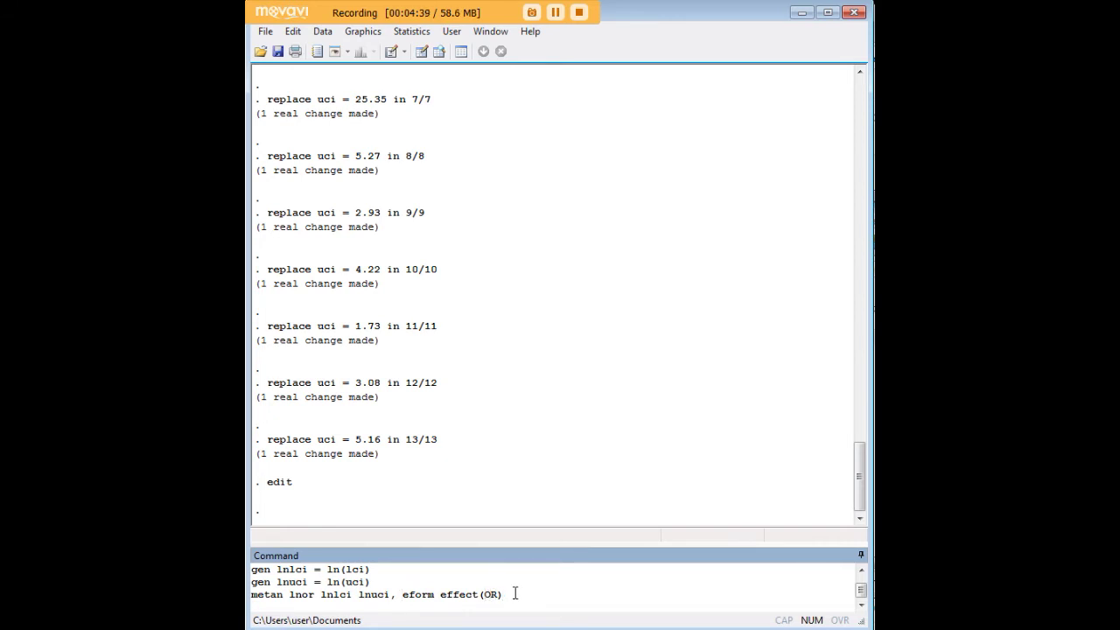
pyautogui.press('Return')
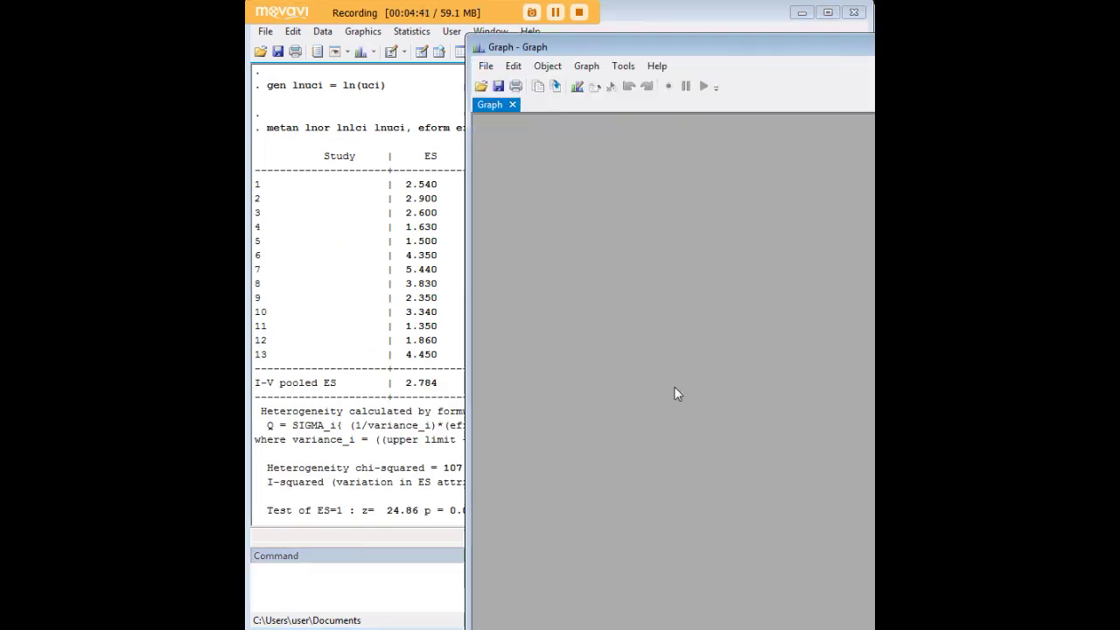
# Reposition the Graph window to show all 13 study ORs with overall 2.78 (2.57, 3.02).
pyautogui.moveTo(799, 51); pyautogui.dragTo(598, 48)
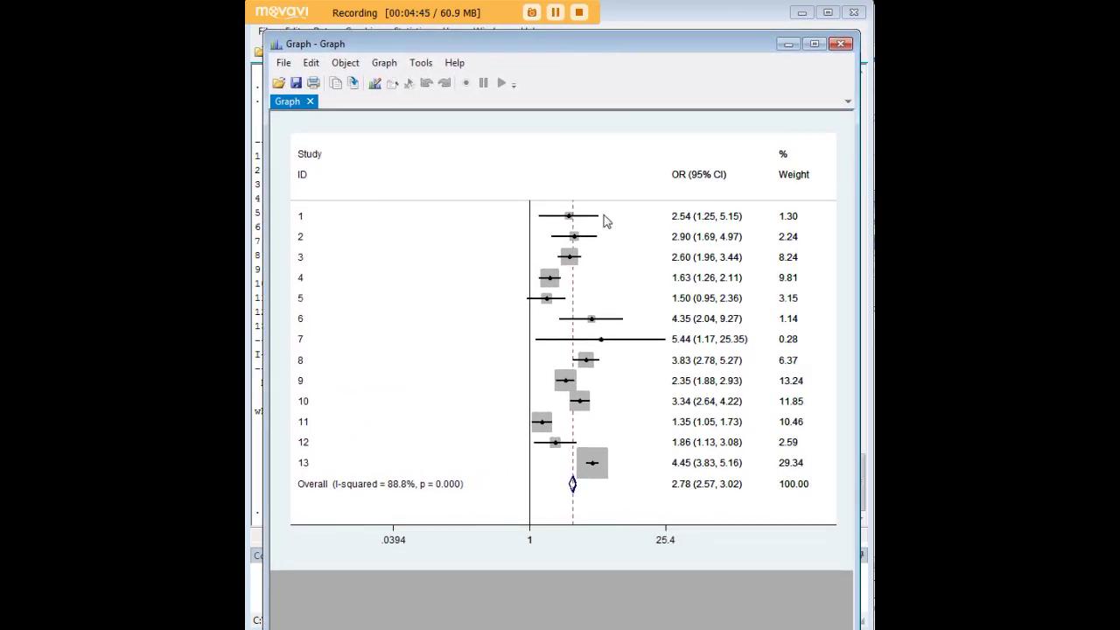
pyautogui.rightClick(566, 167)
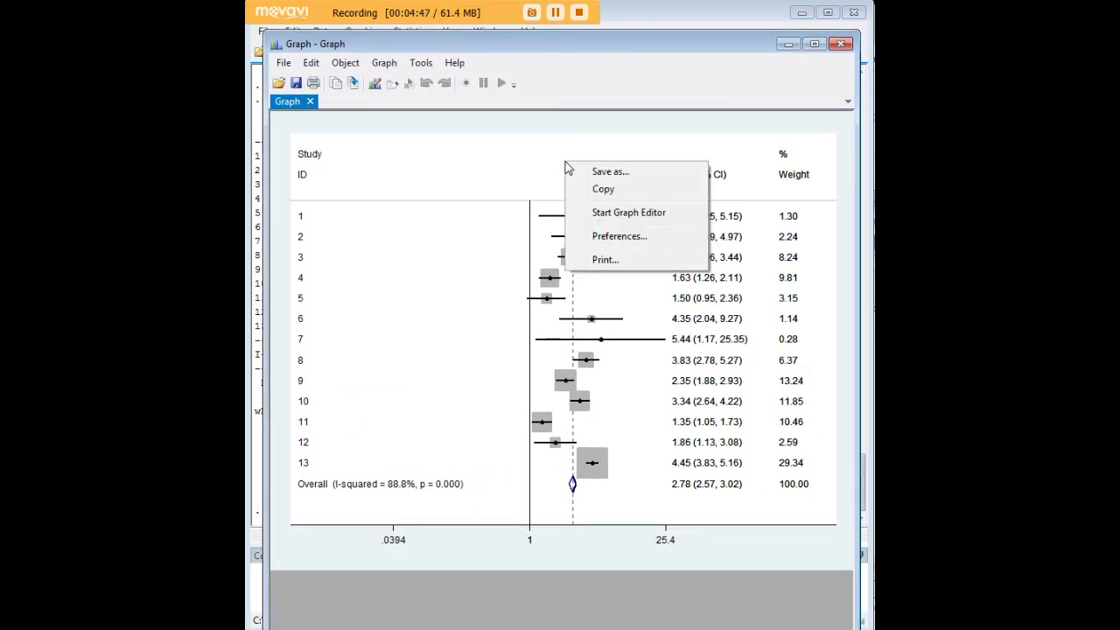
pyautogui.click(482, 178)
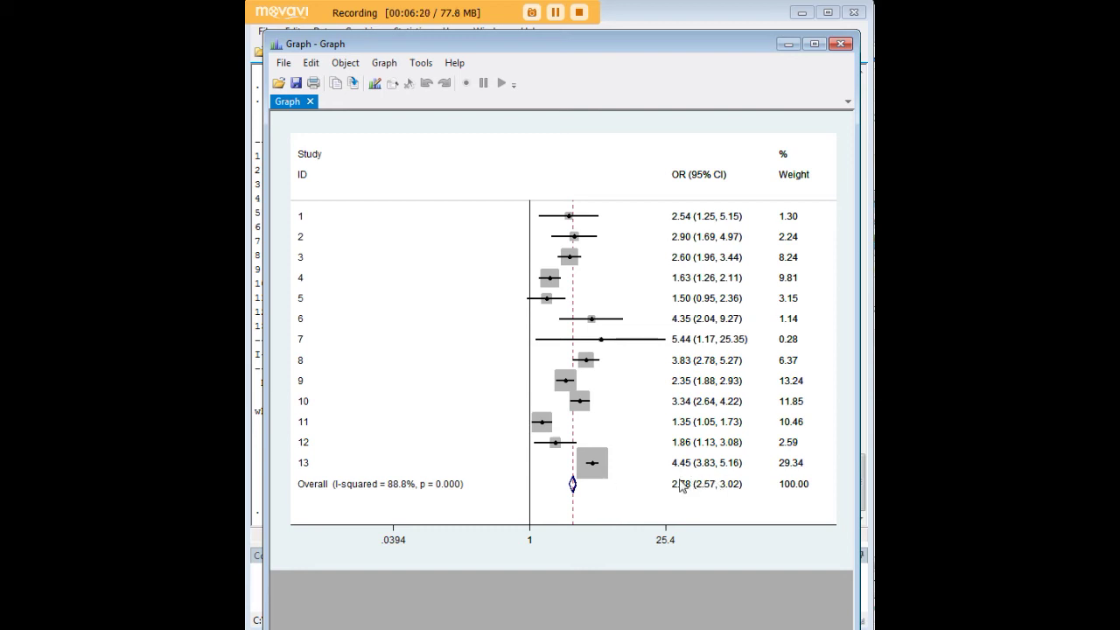
# Minimize the graph and highlight the Test of ES=1 line (z = 24.86, p = 0.000) in the metan output.
pyautogui.click(788, 44)
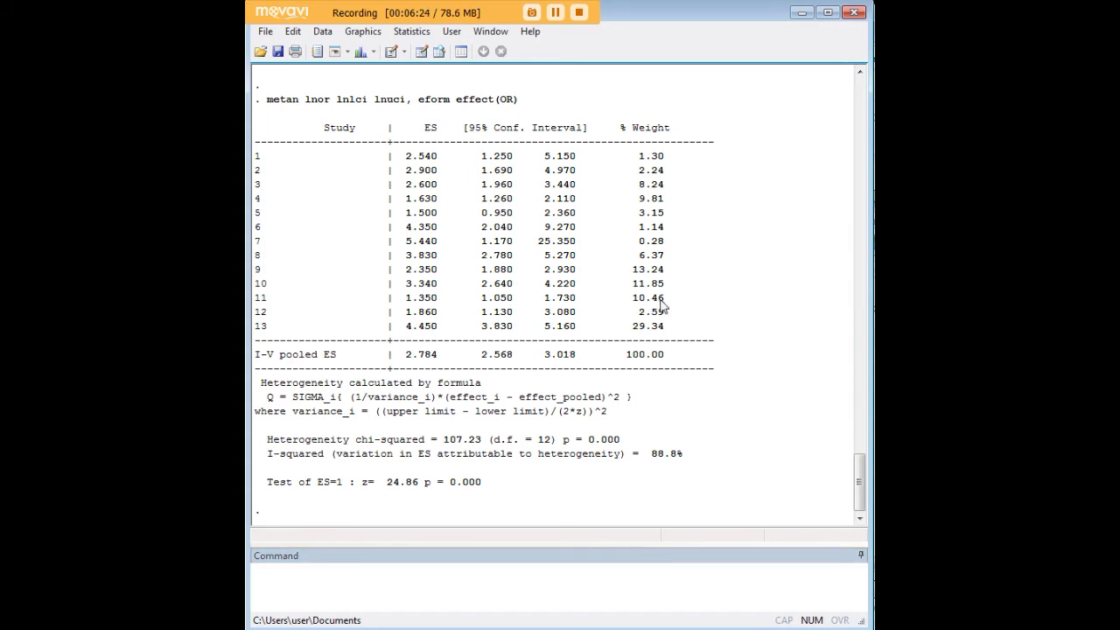
pyautogui.scroll(1, 662, 306)
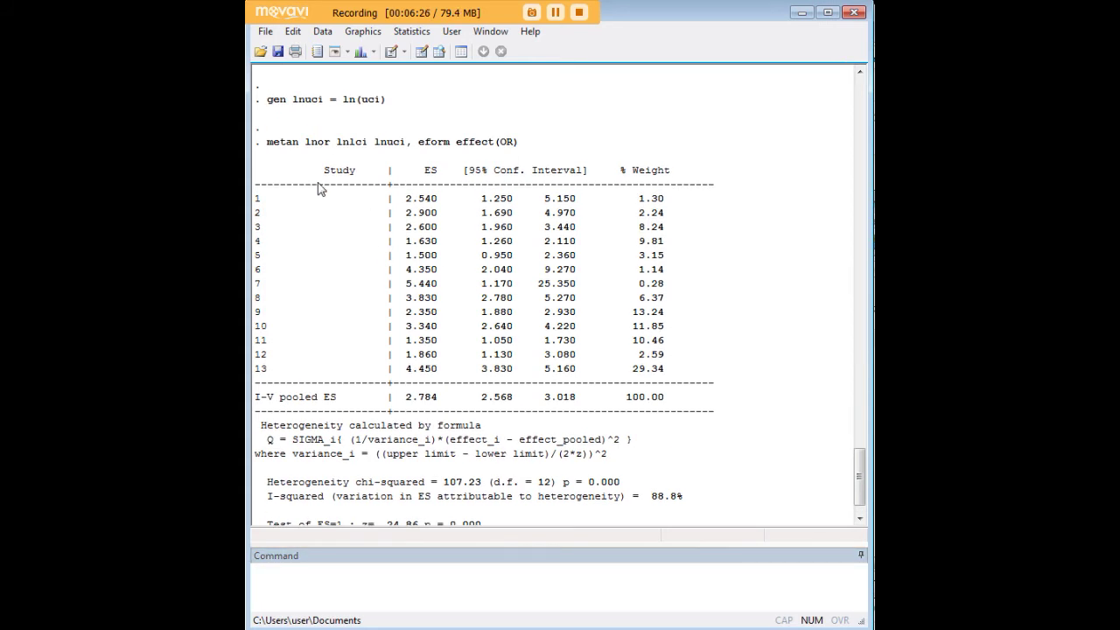
pyautogui.scroll(-1, 320, 224)
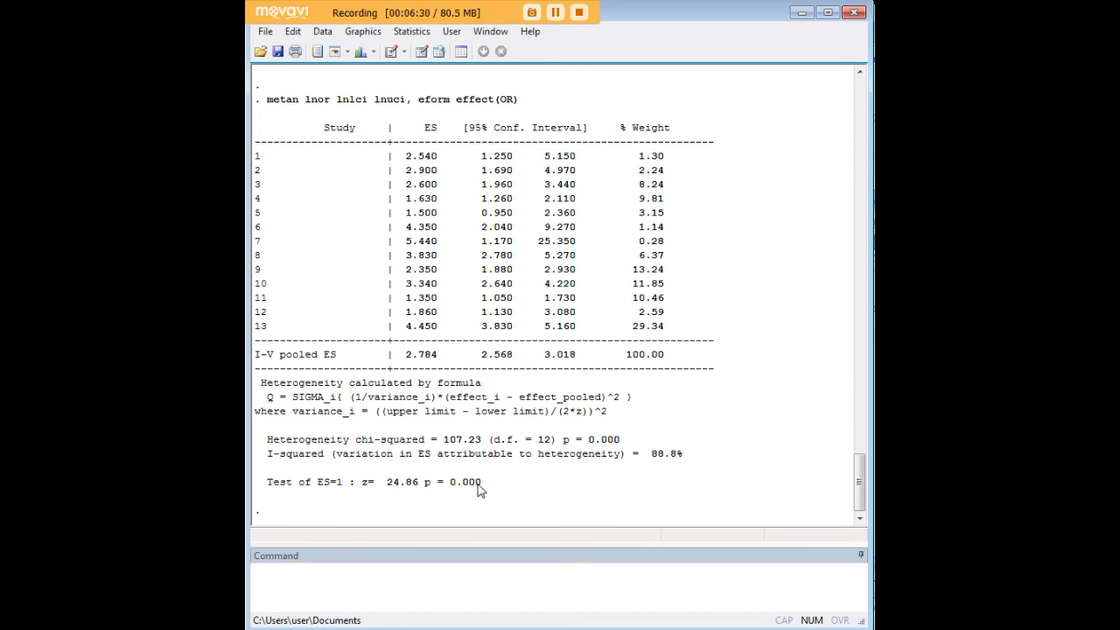
pyautogui.moveTo(490, 486); pyautogui.dragTo(270, 492)
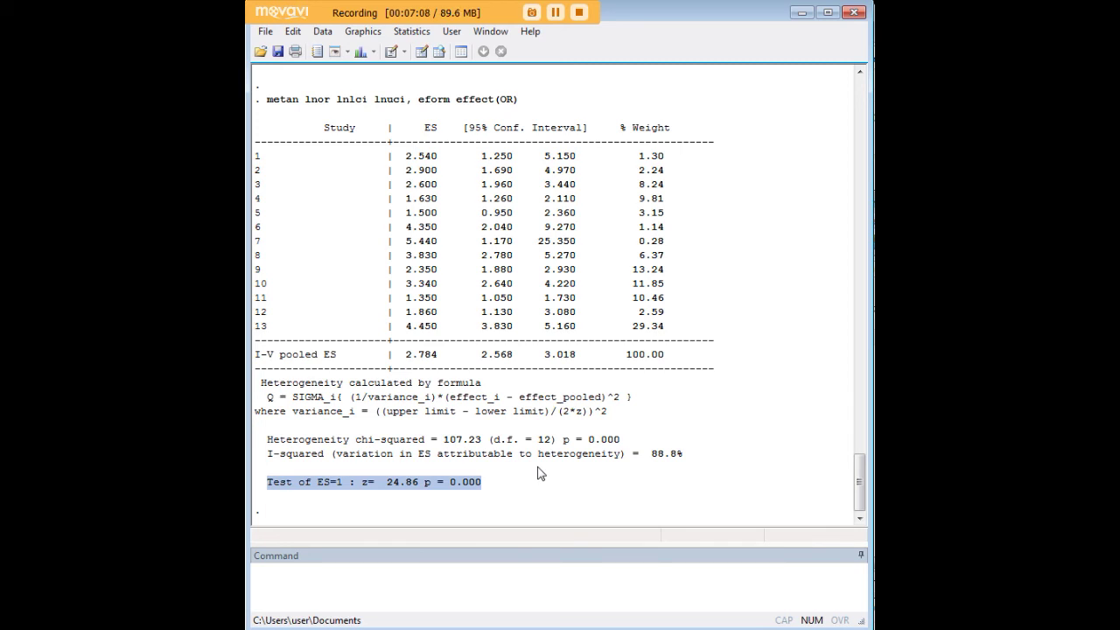
pyautogui.moveTo(487, 483); pyautogui.dragTo(425, 493)
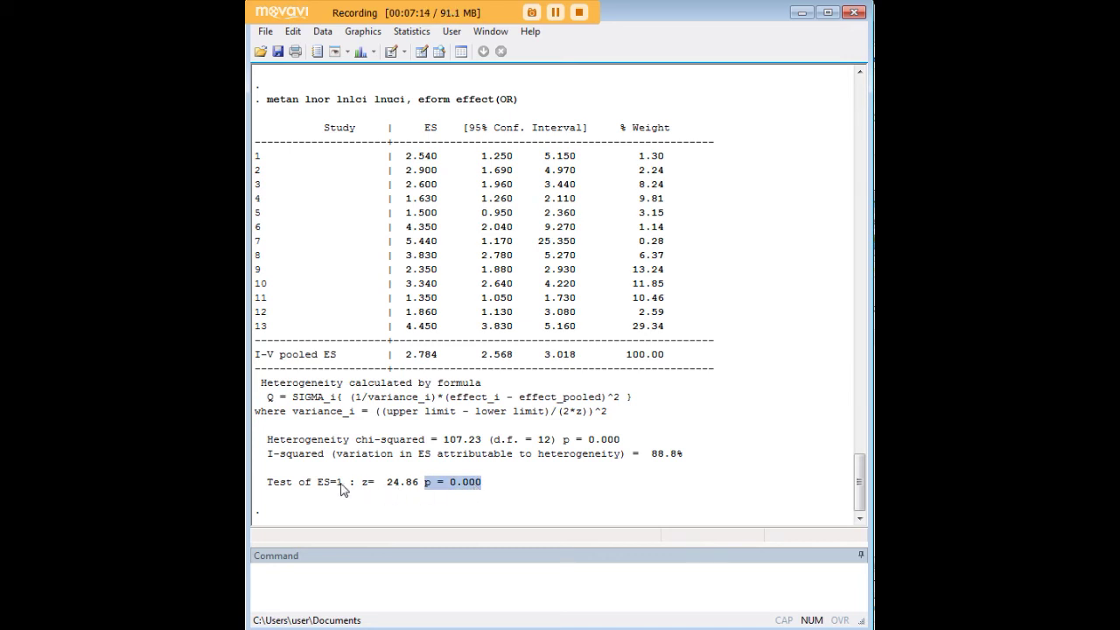
pyautogui.moveTo(349, 486); pyautogui.dragTo(316, 487)
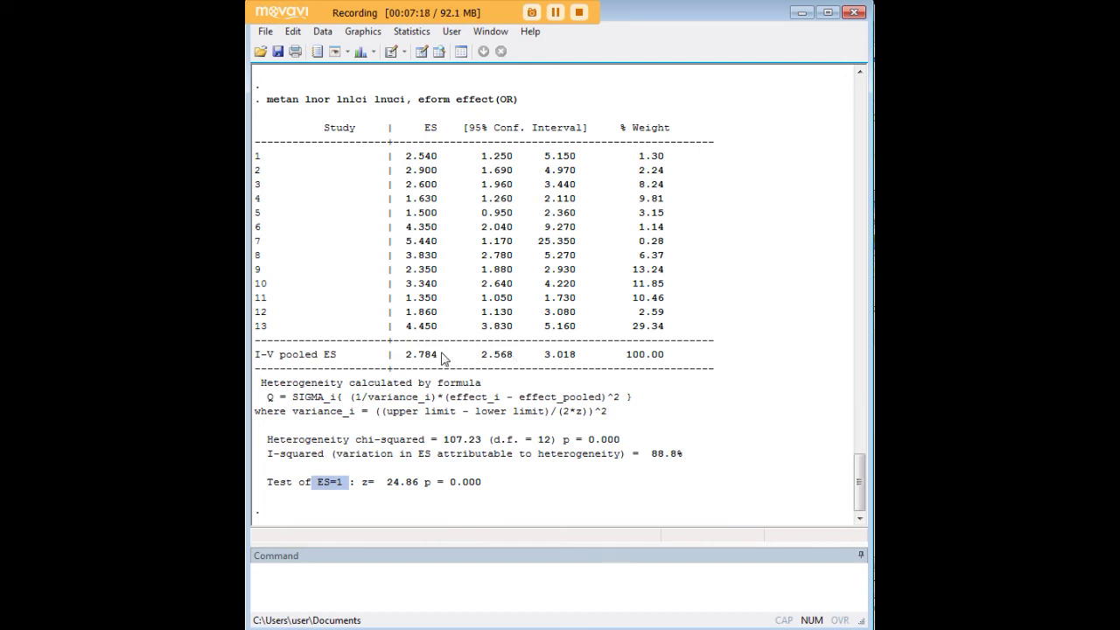
pyautogui.moveTo(444, 359); pyautogui.dragTo(405, 360)
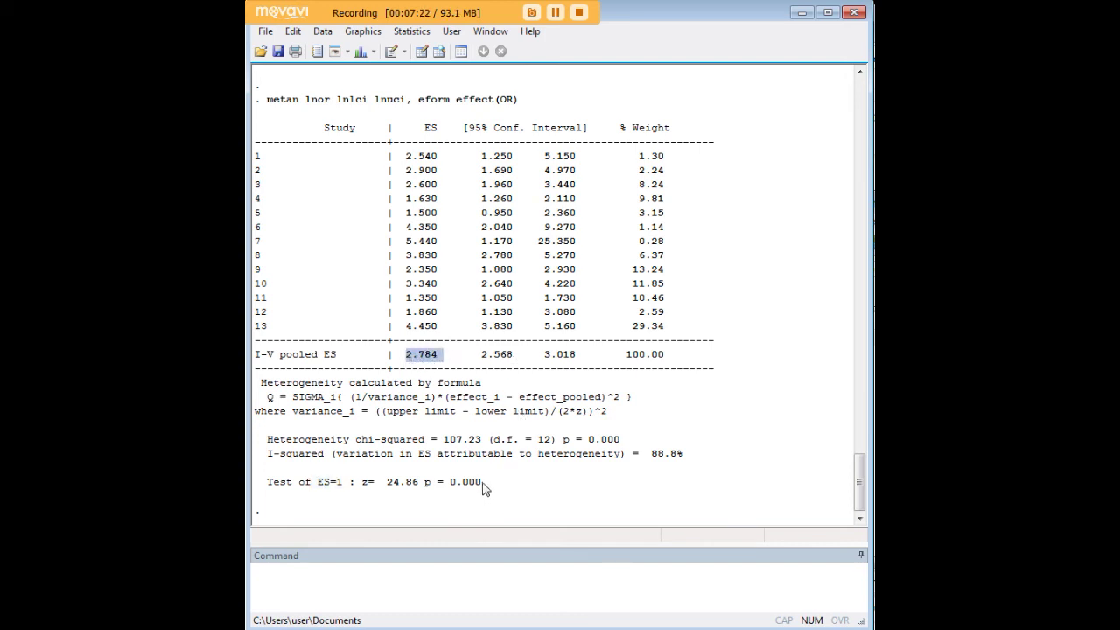
pyautogui.moveTo(482, 483); pyautogui.dragTo(279, 486)
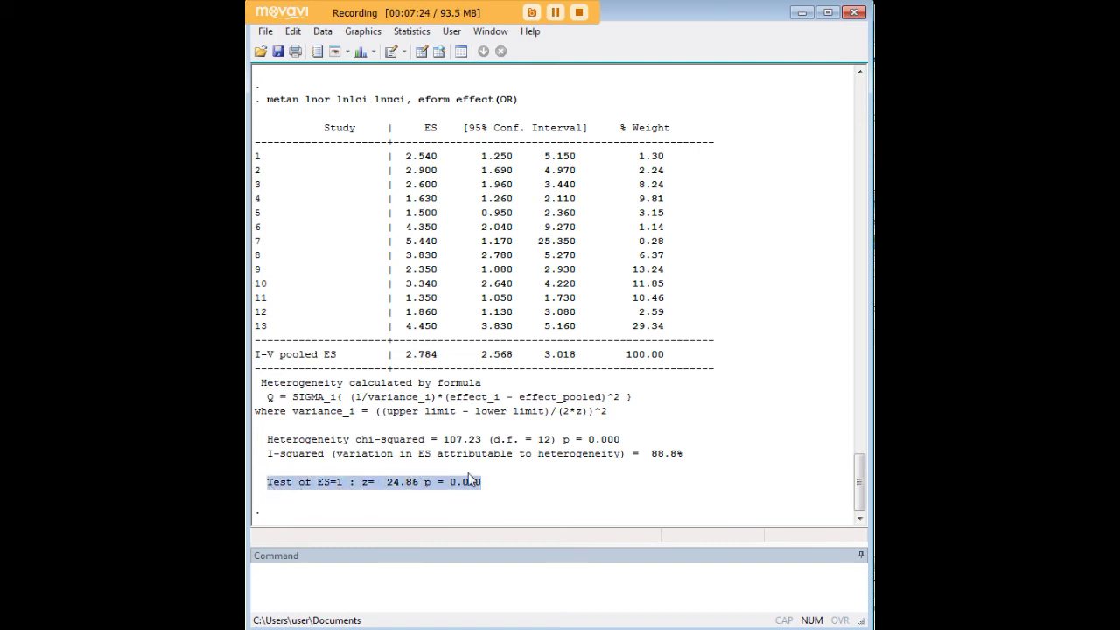
pyautogui.moveTo(482, 354); pyautogui.dragTo(577, 359)
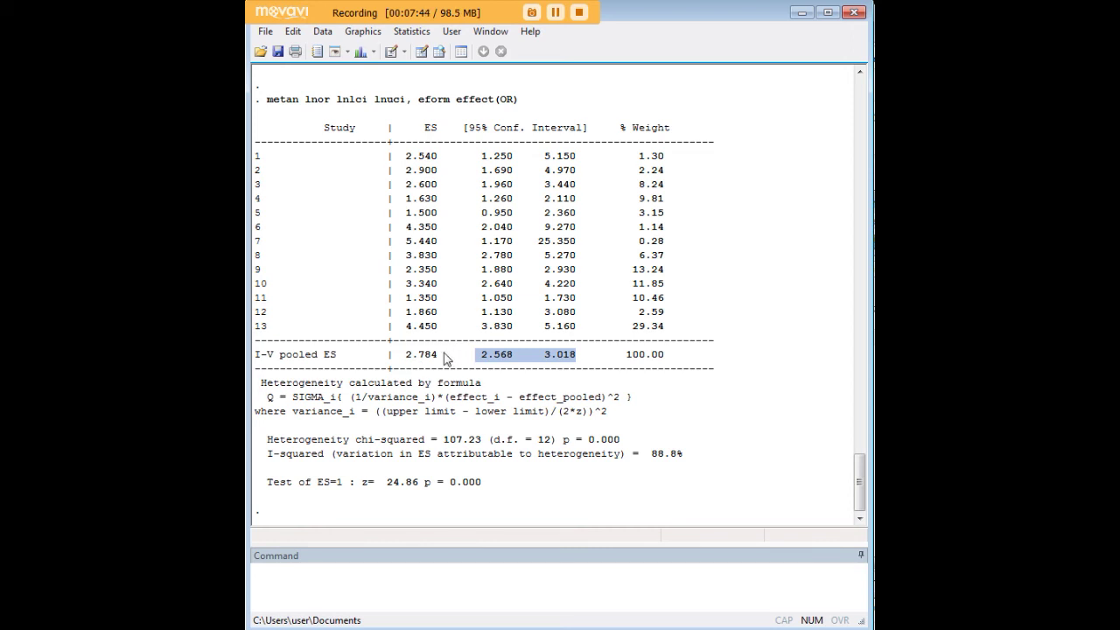
pyautogui.click(673, 411)
pyautogui.scroll(3, 634, 403)
# Scroll down through the 272analytics.com home page in the web browser.
pyautogui.scroll(-3, 640, 408)
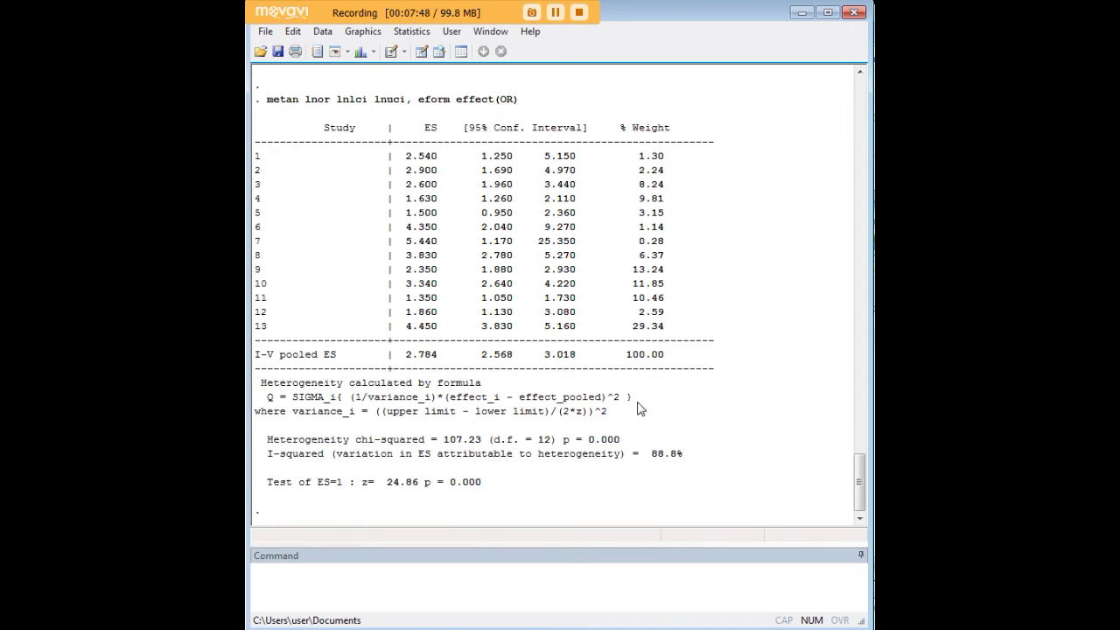